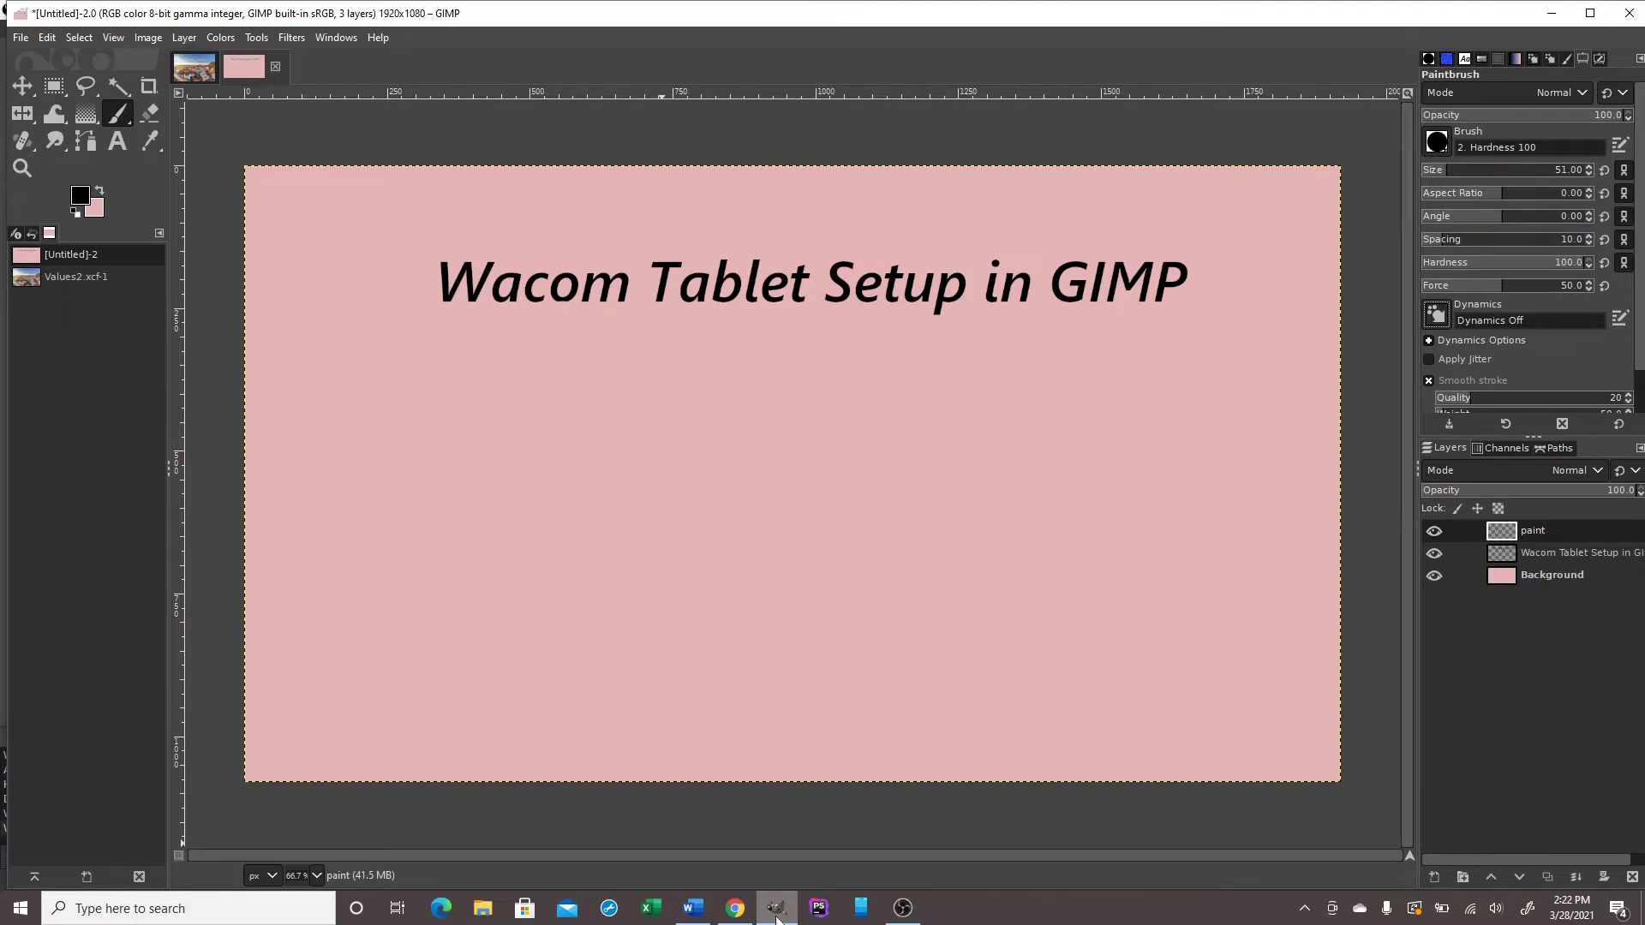
Open the extended input device configuration from the preferences and set the WACOM Tablet Eraser to Screen mode.
left_click(47, 39)
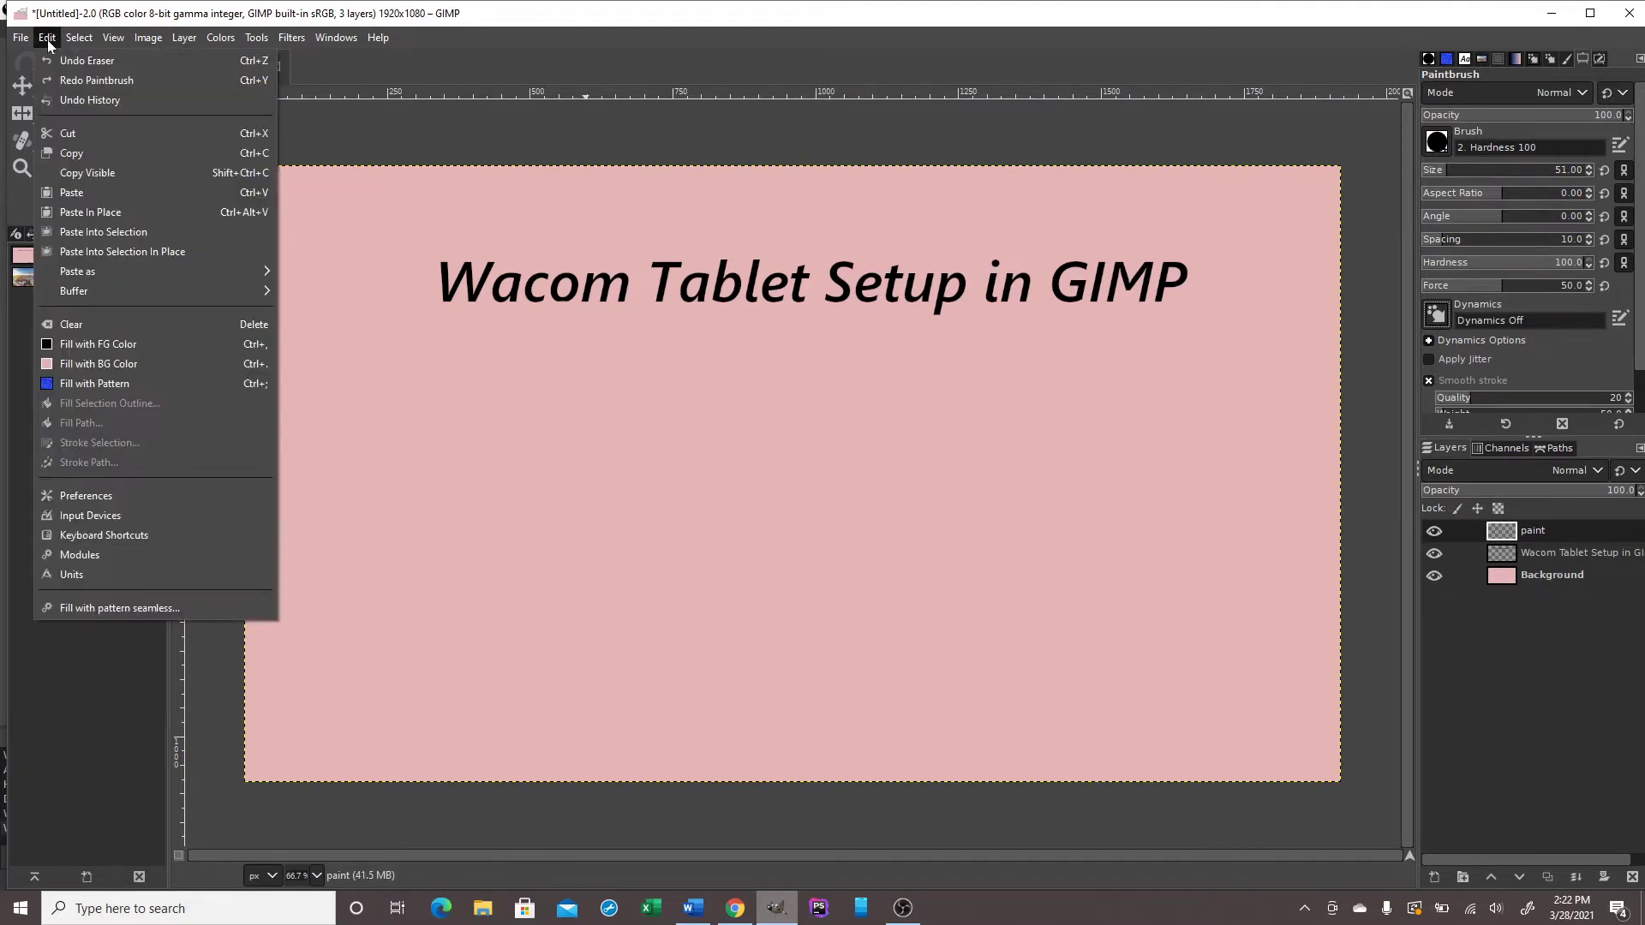
left_click(98, 495)
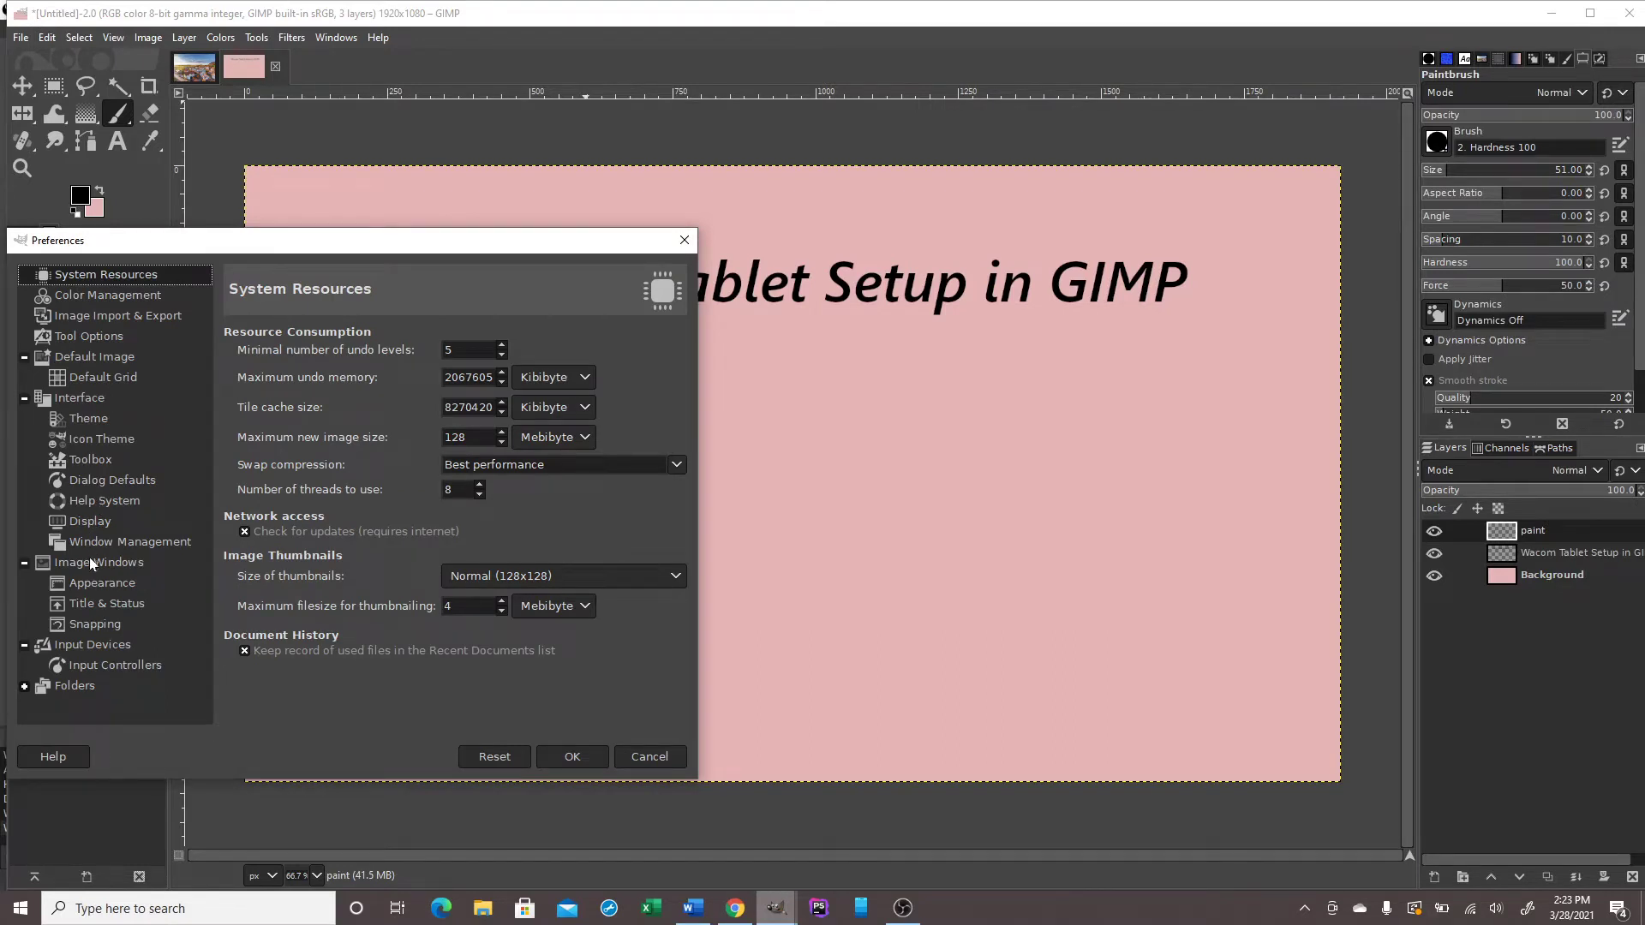
left_click(87, 646)
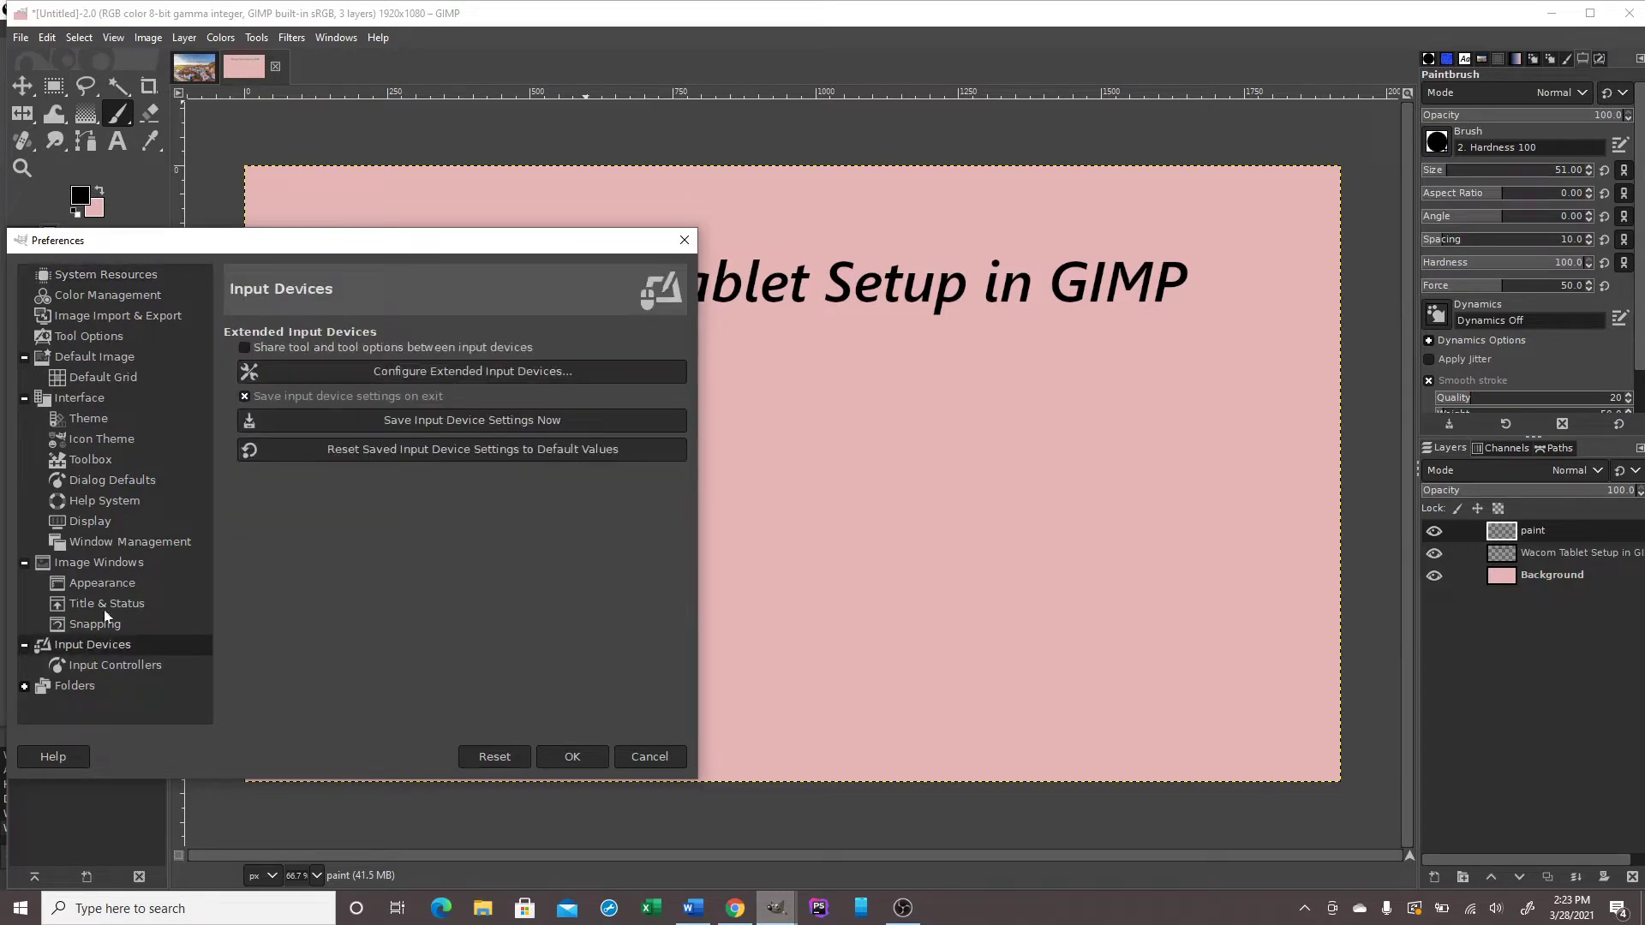
left_click(437, 377)
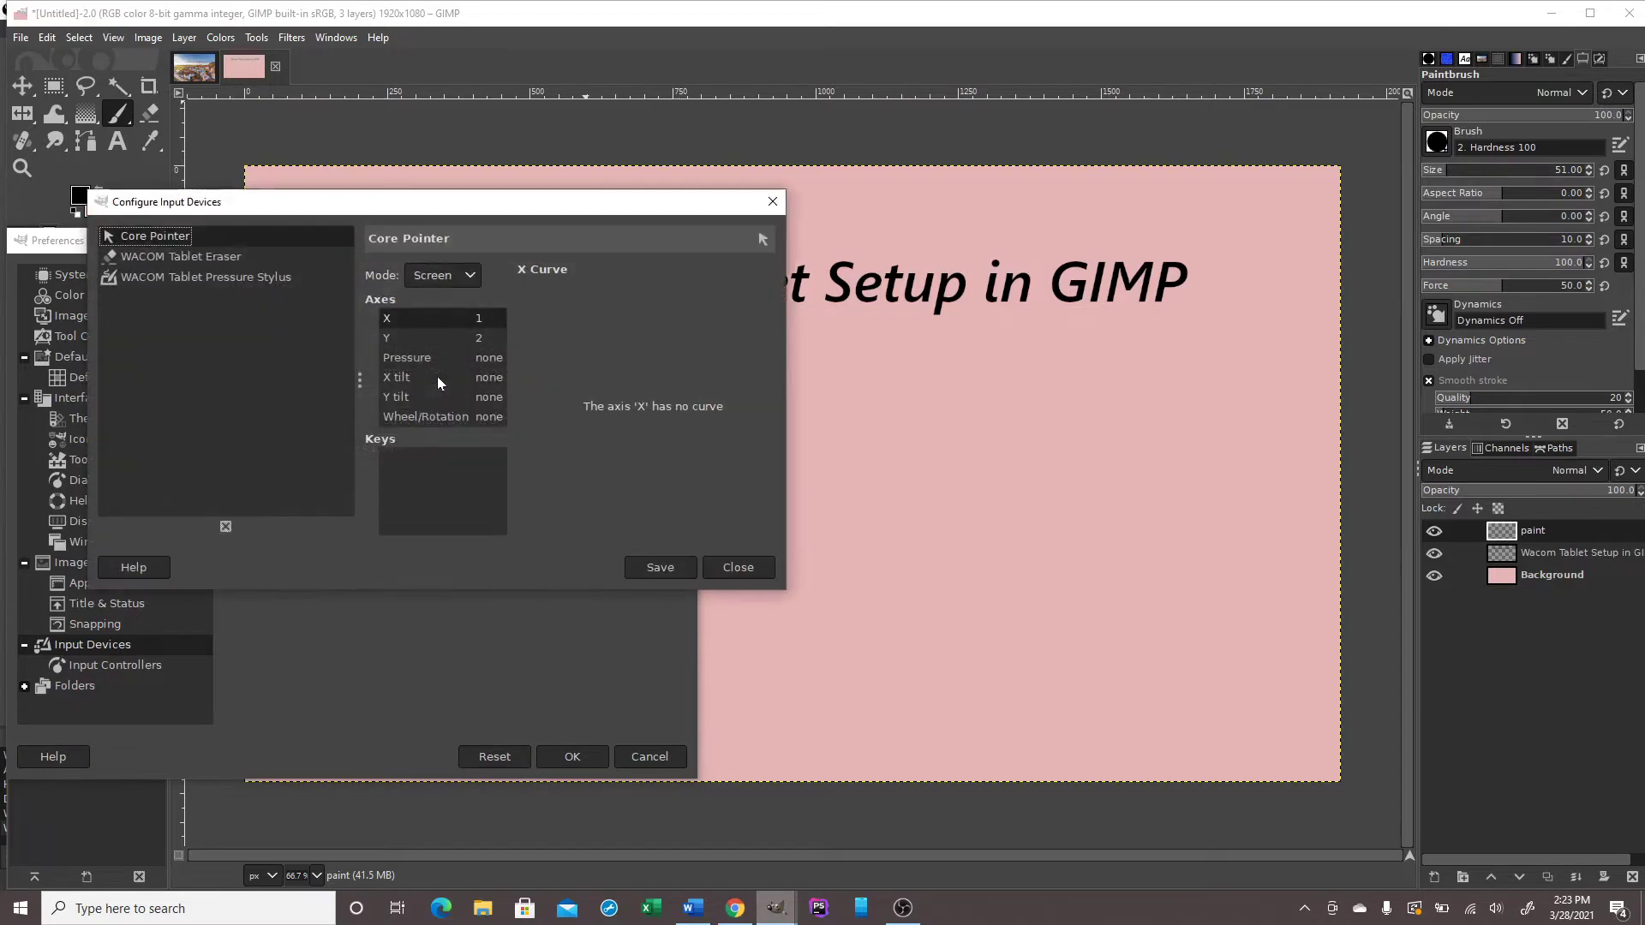
left_click(202, 256)
left_click(441, 275)
left_click(431, 295)
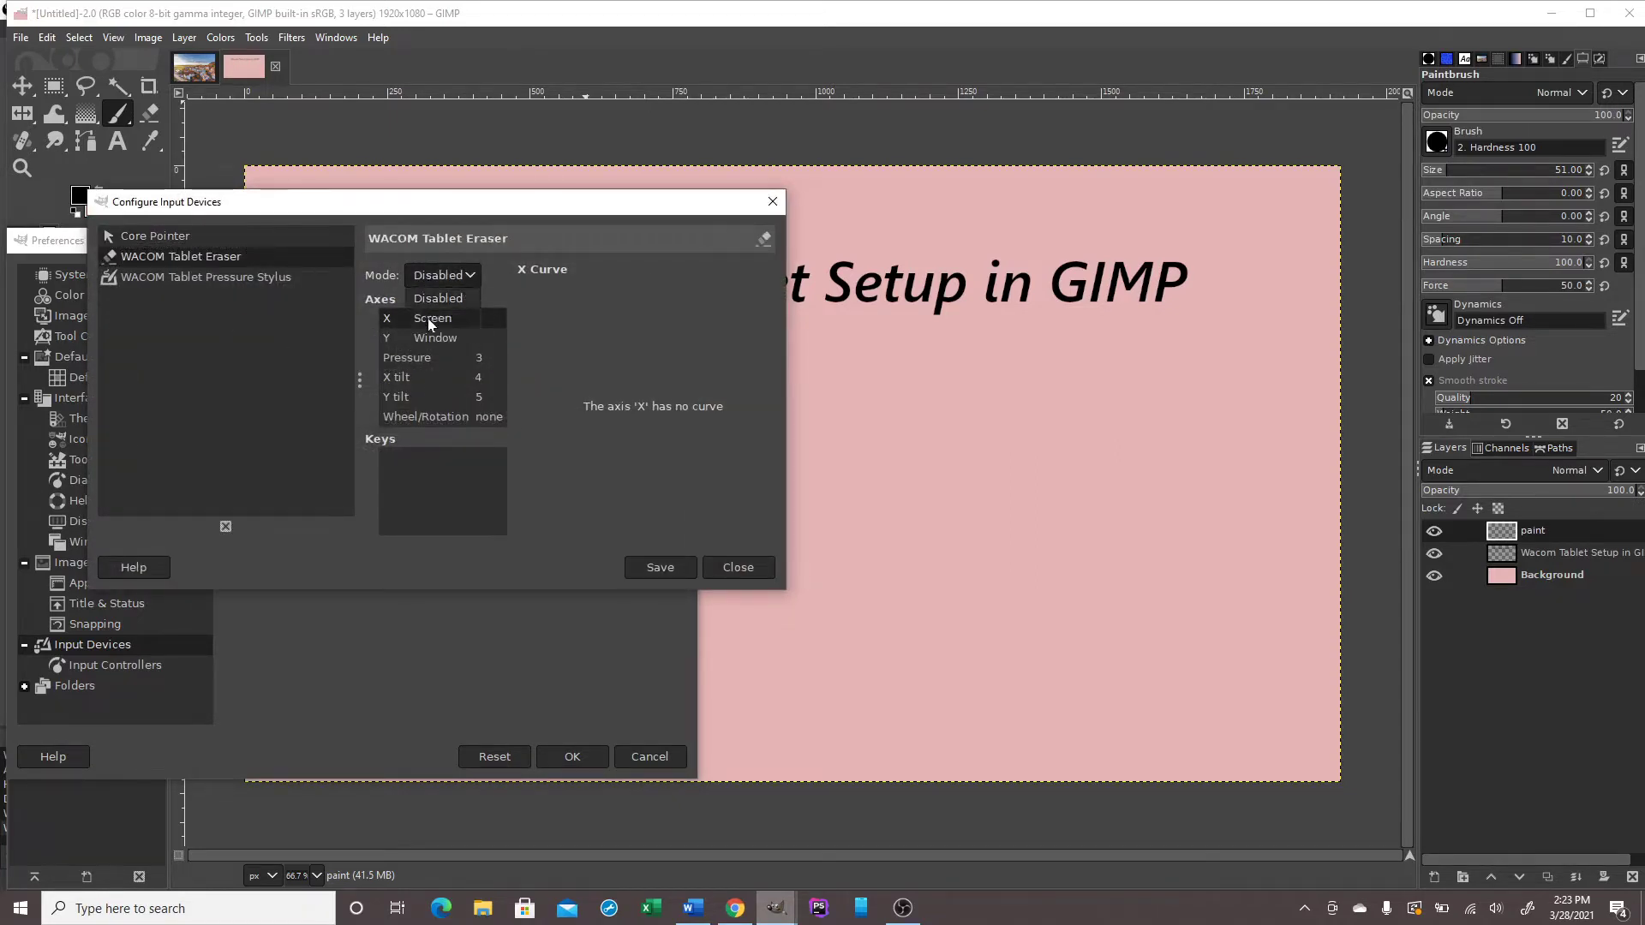
Set the WACOM Tablet Pressure Stylus to Screen mode and enable sharing tool and tool options between input devices, accepting the preferences.
left_click(205, 278)
left_click(441, 275)
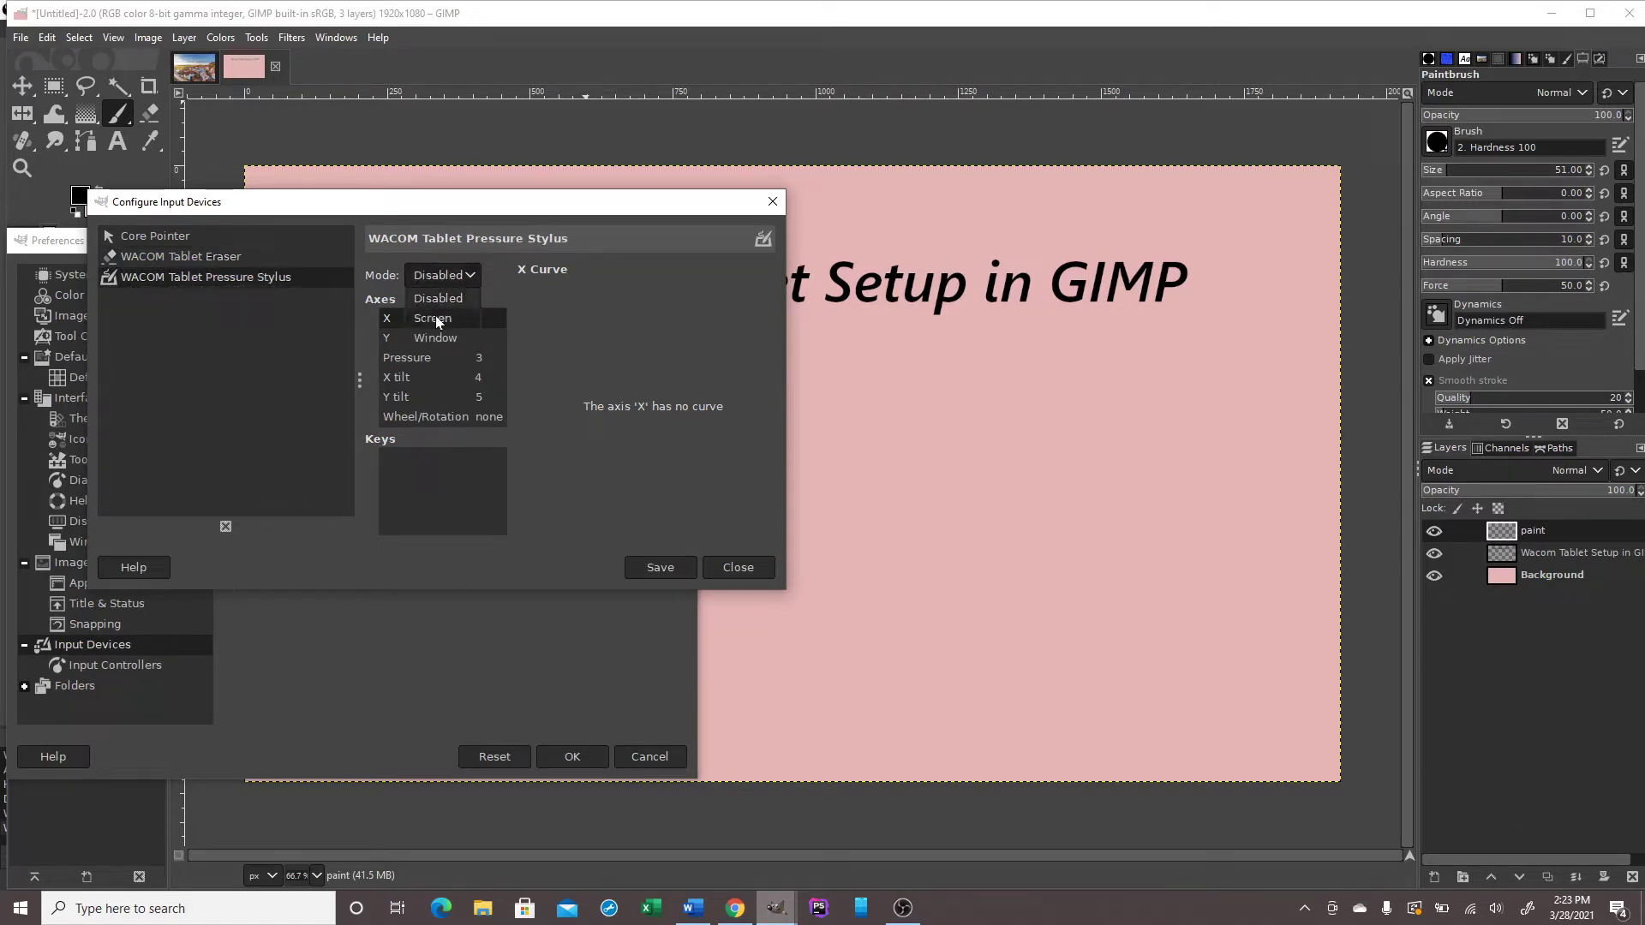
left_click(434, 317)
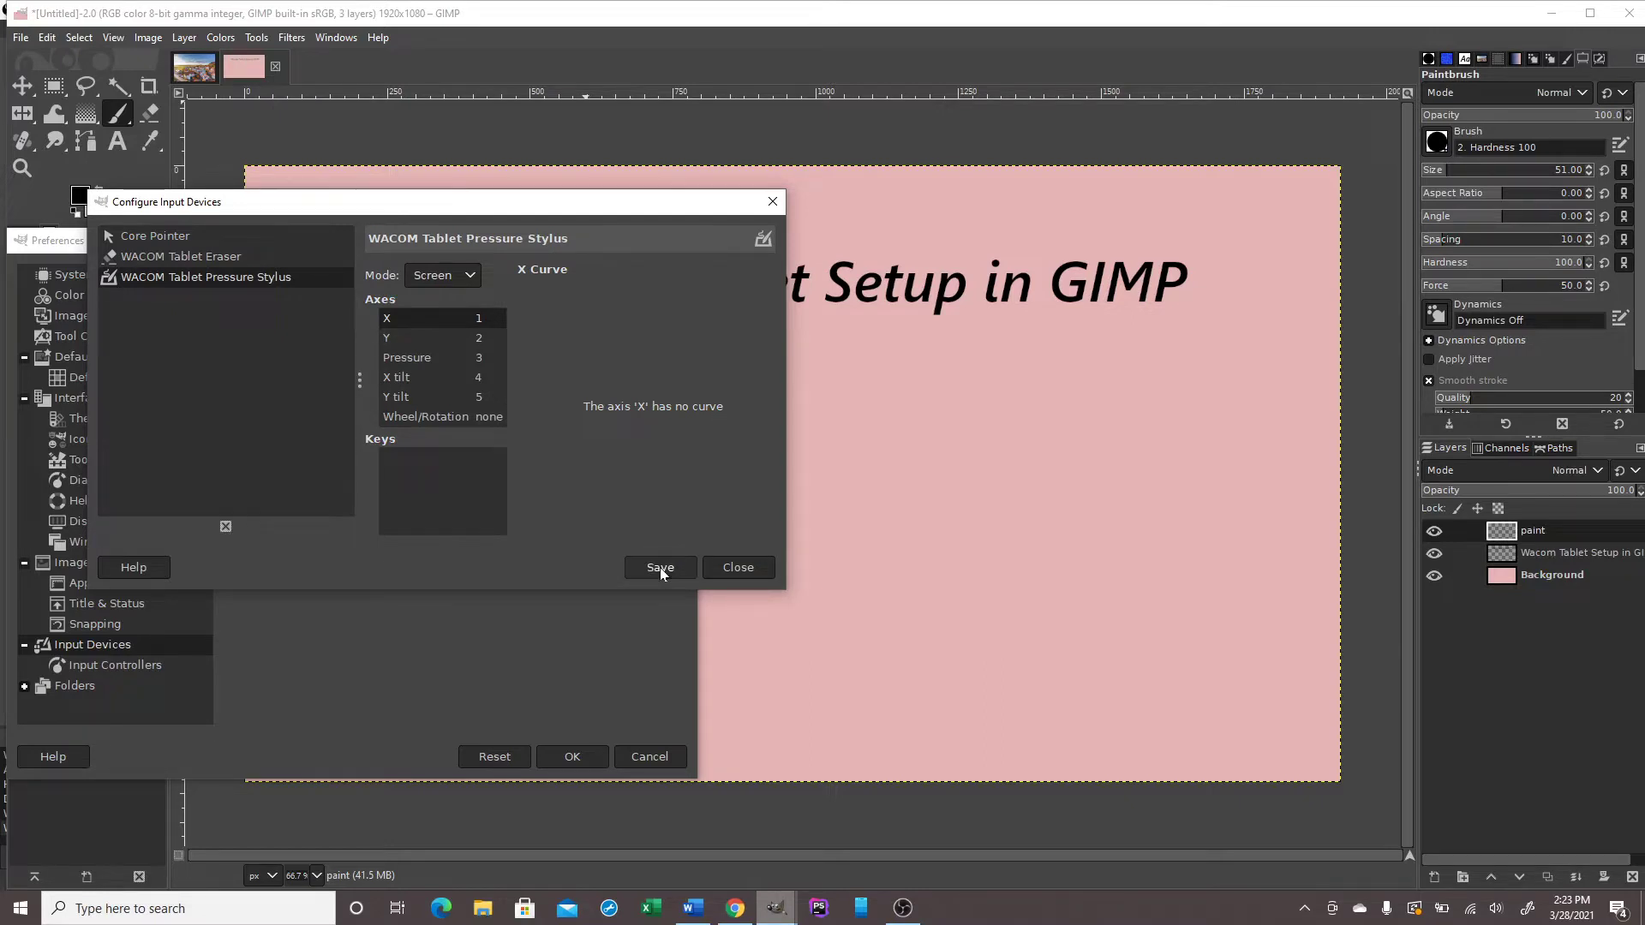
left_click(728, 568)
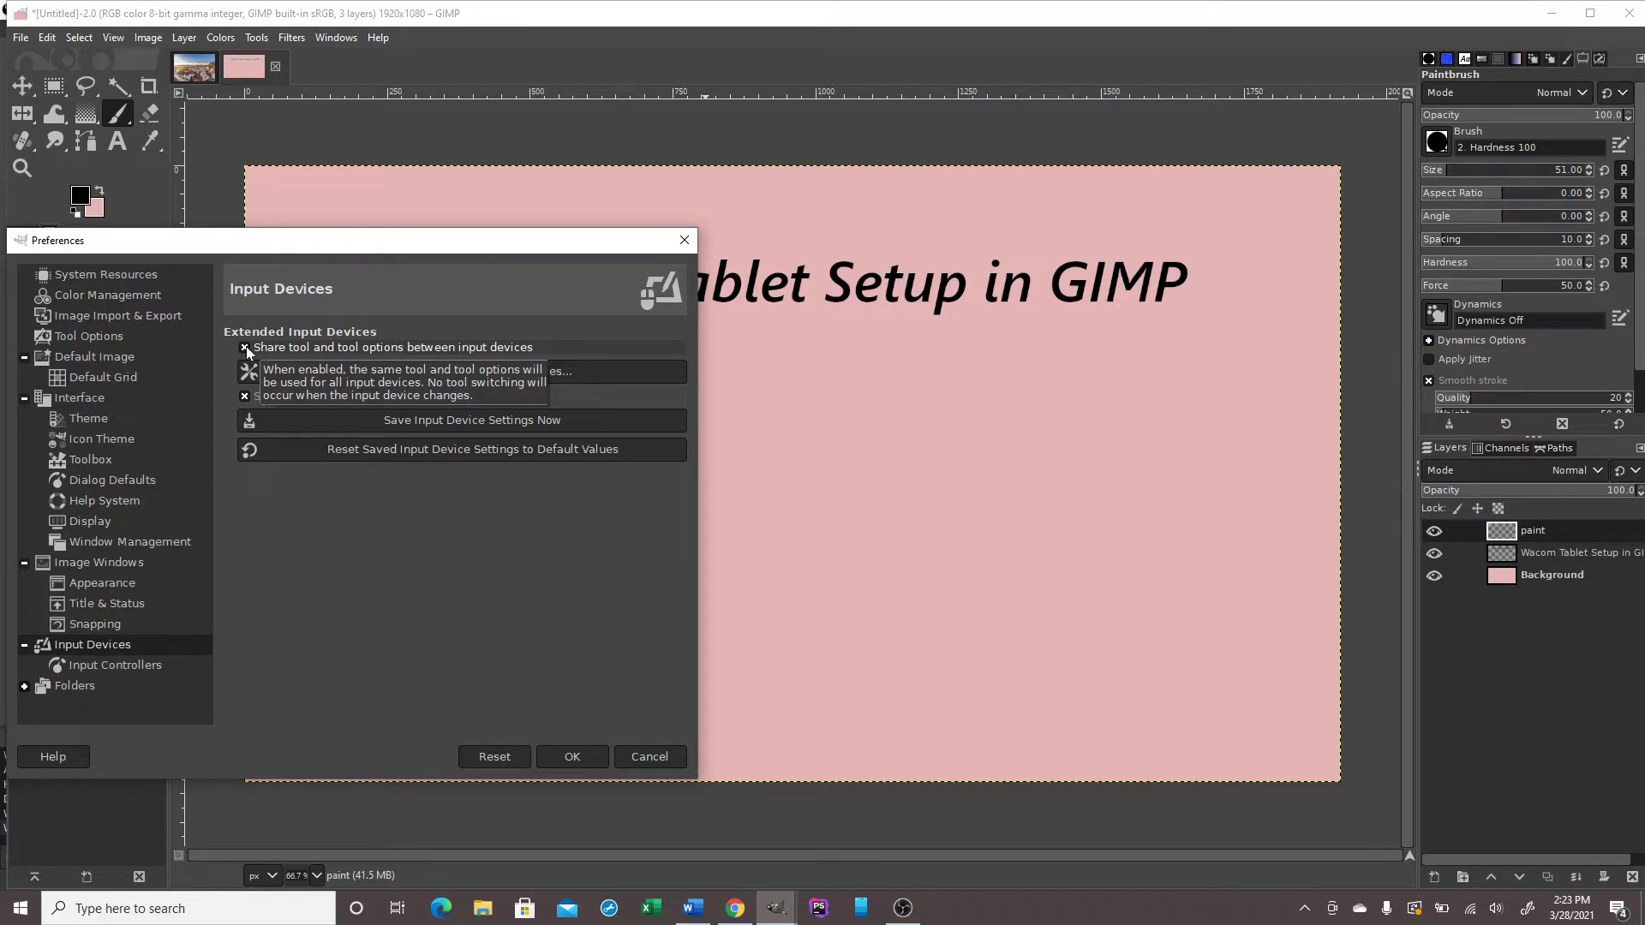
left_click(571, 757)
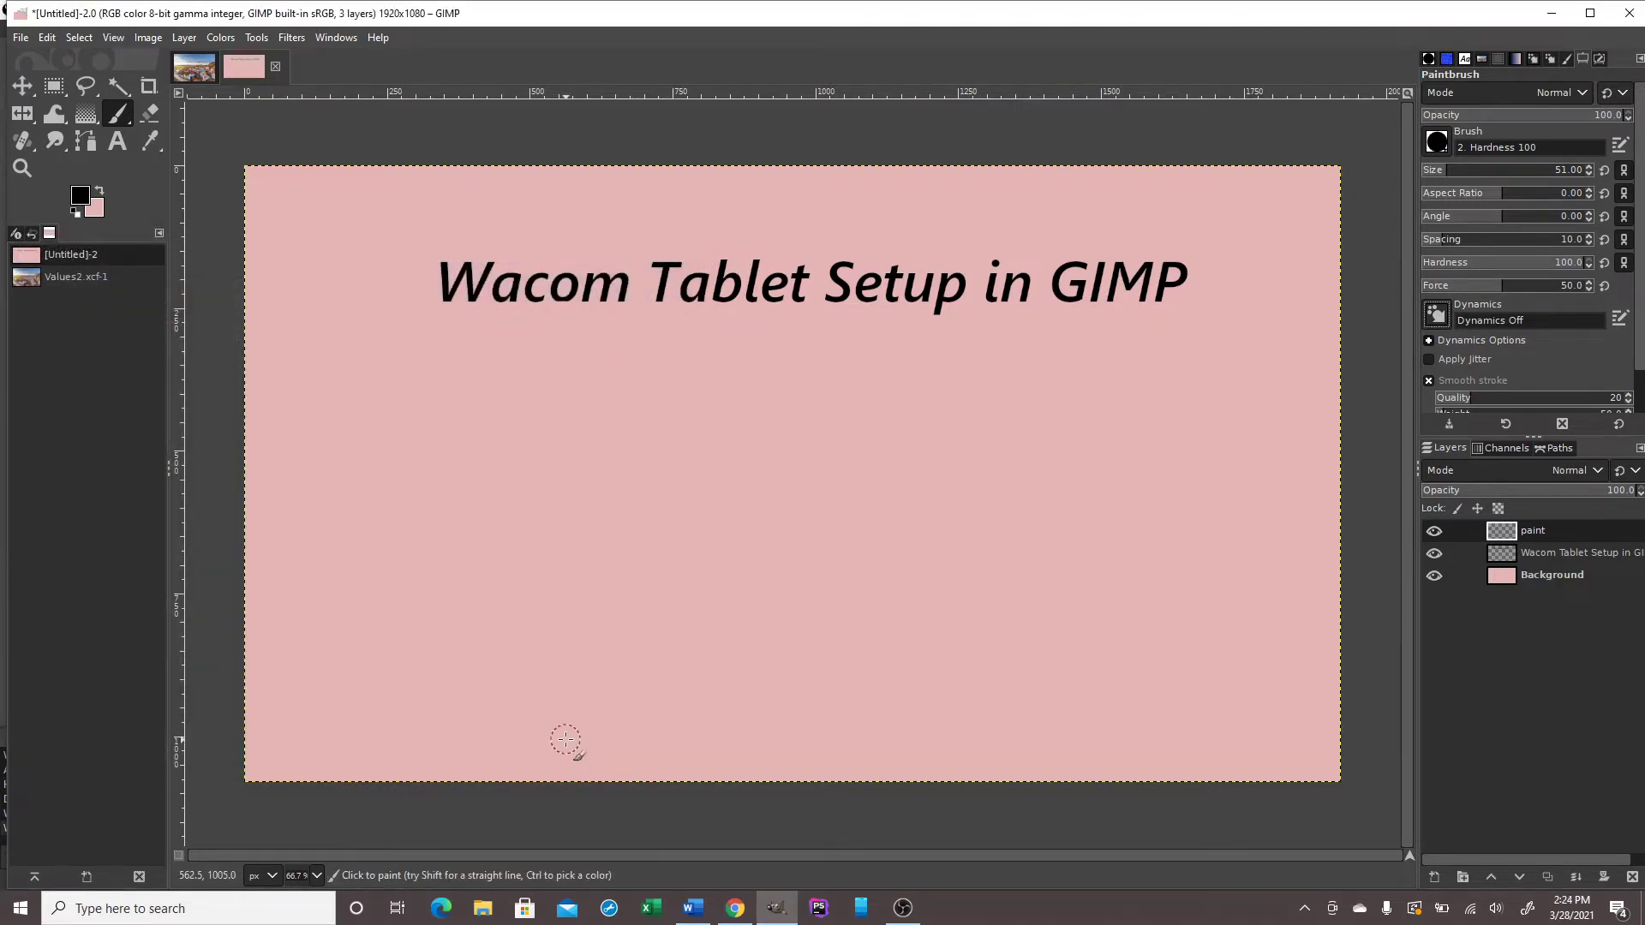
Handwrite a first name below the title with the Paintbrush as a test and undo the strokes.
mouse_move(435, 440)
left_mouse_down()
mouse_move(381, 390)
mouse_move(453, 421)
mouse_move(690, 441)
mouse_move(723, 604)
mouse_move(800, 433)
mouse_move(899, 506)
mouse_move(1063, 417)
mouse_move(1138, 553)
left_mouse_up()
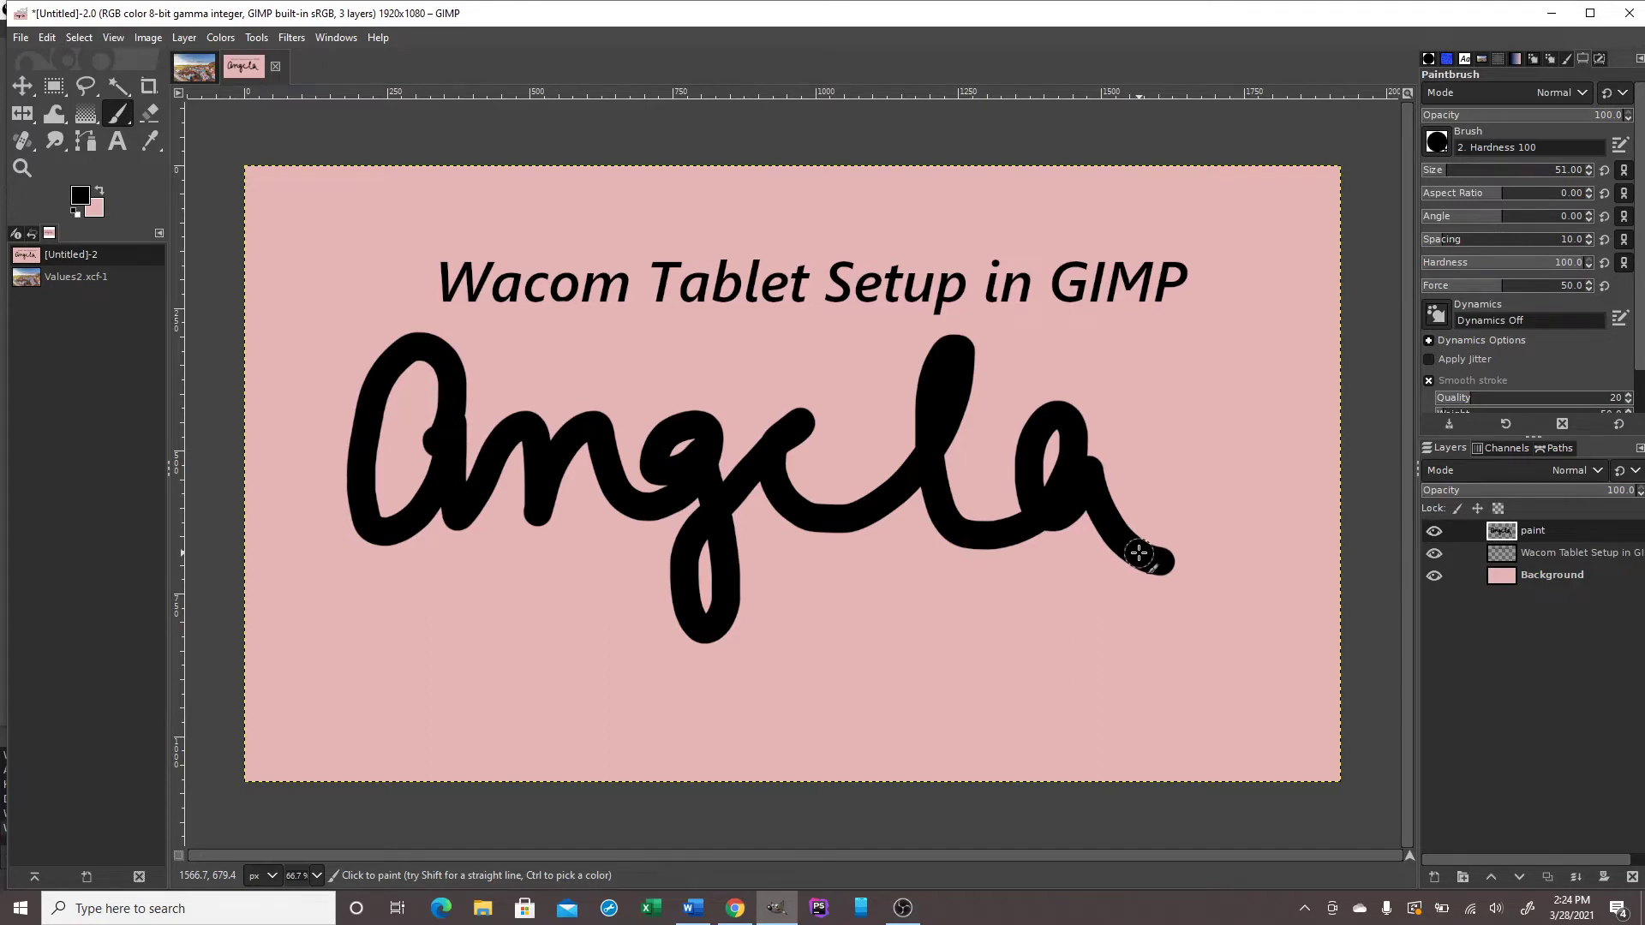
key("ctrl+z")
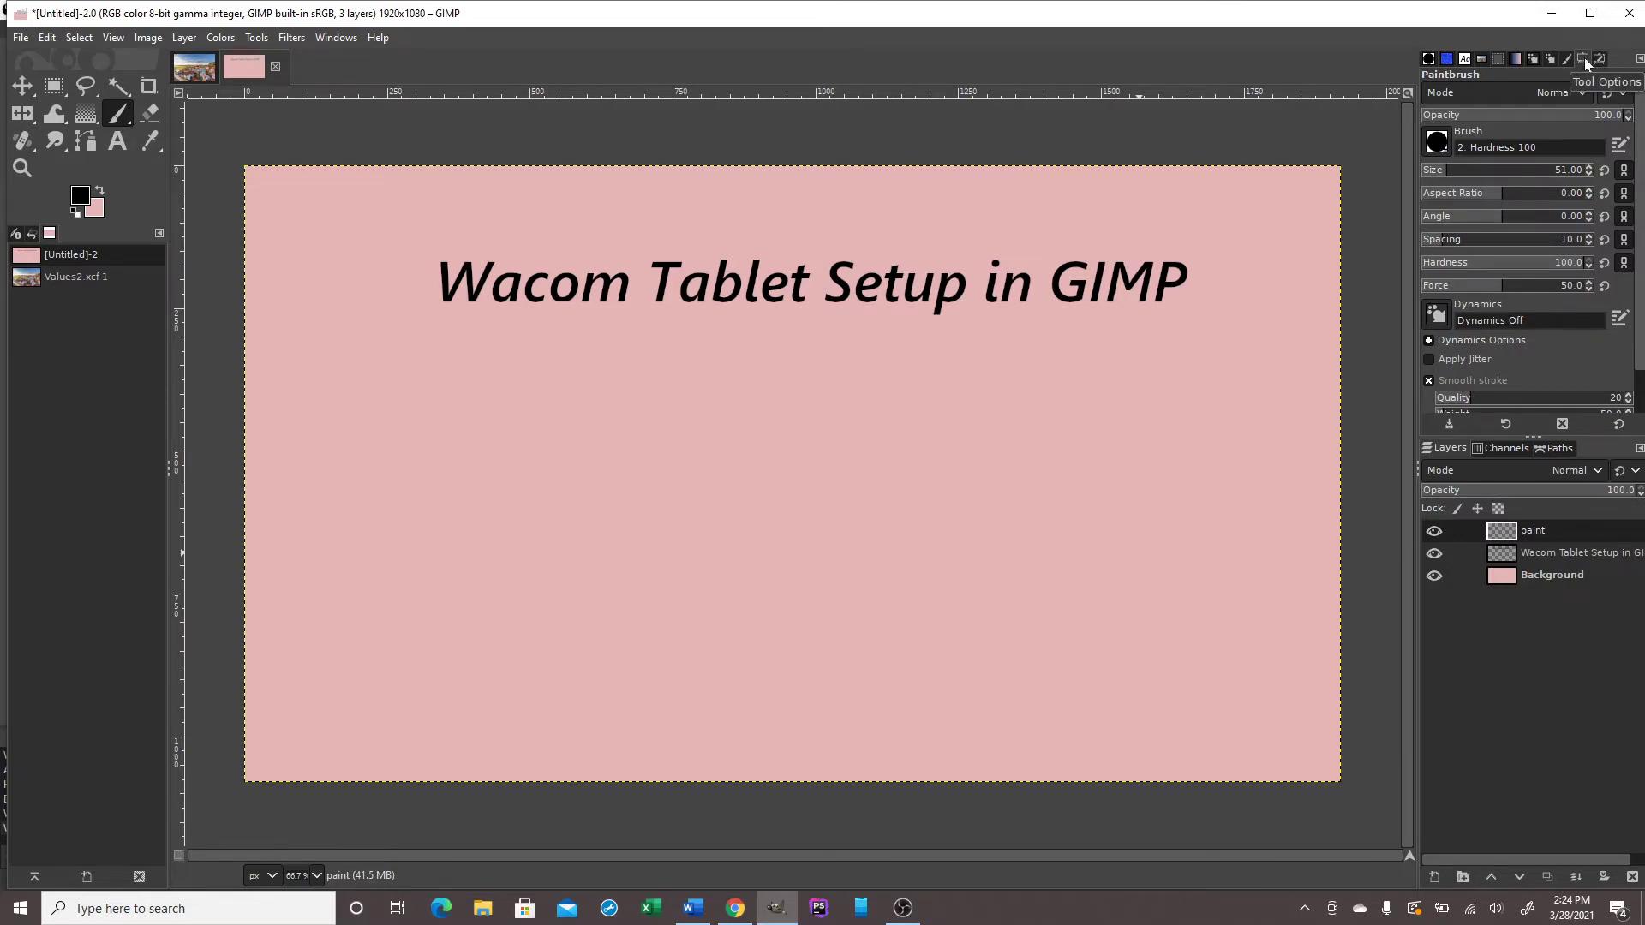
Show the Tool Options dockable dialog for the Paintbrush.
left_click(332, 39)
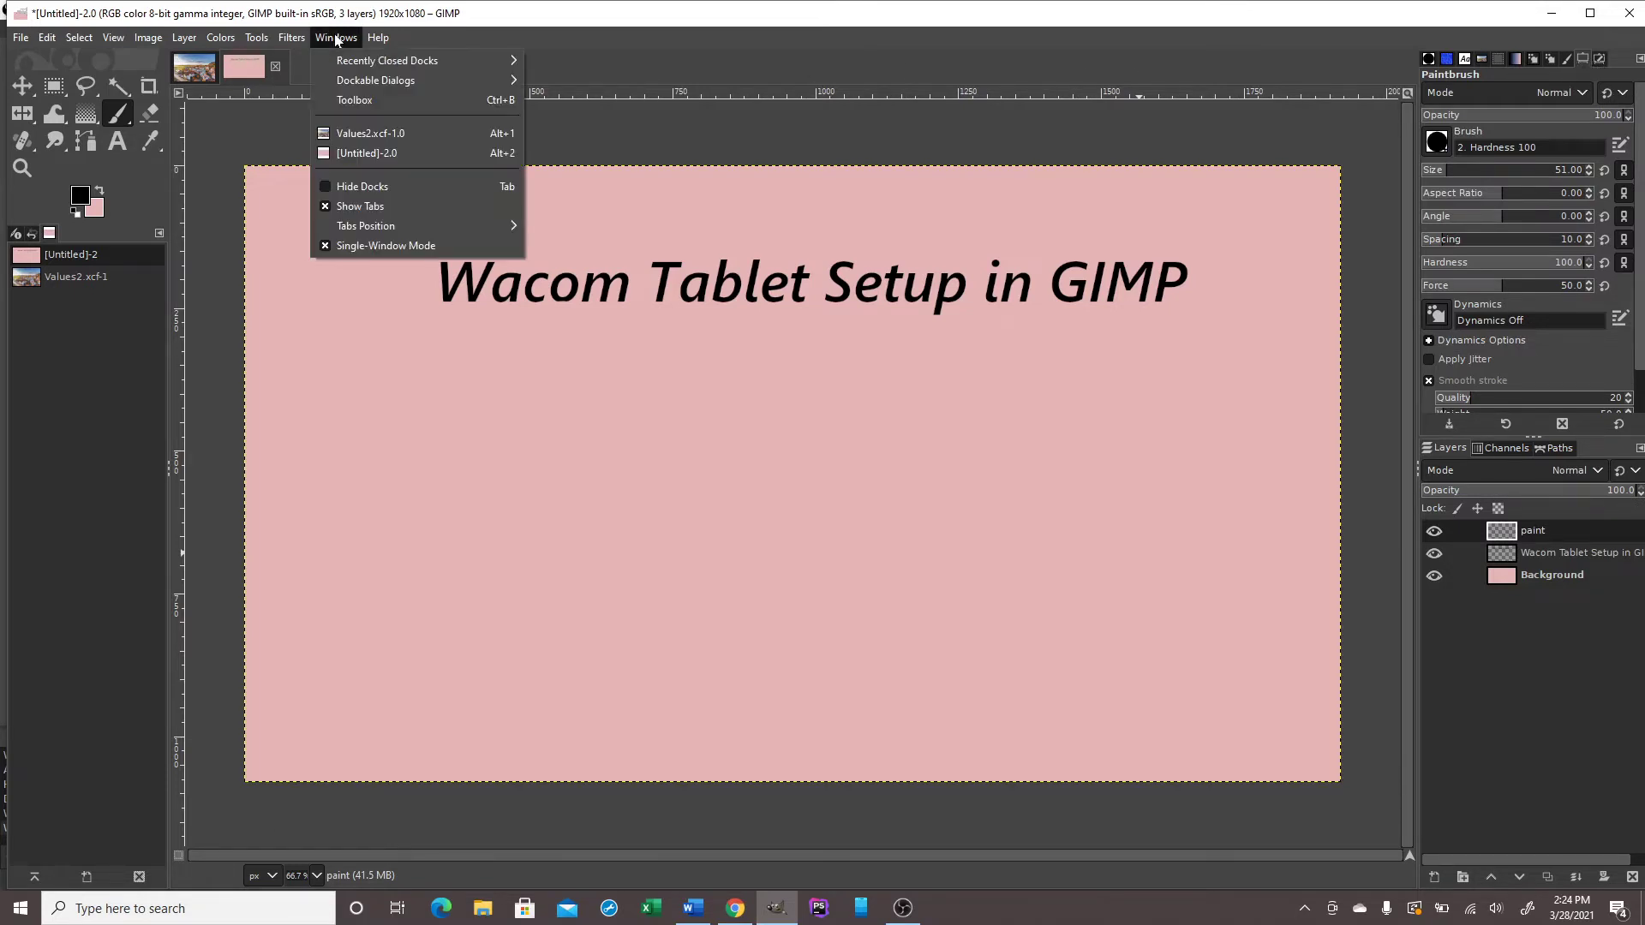
mouse_move(481, 80)
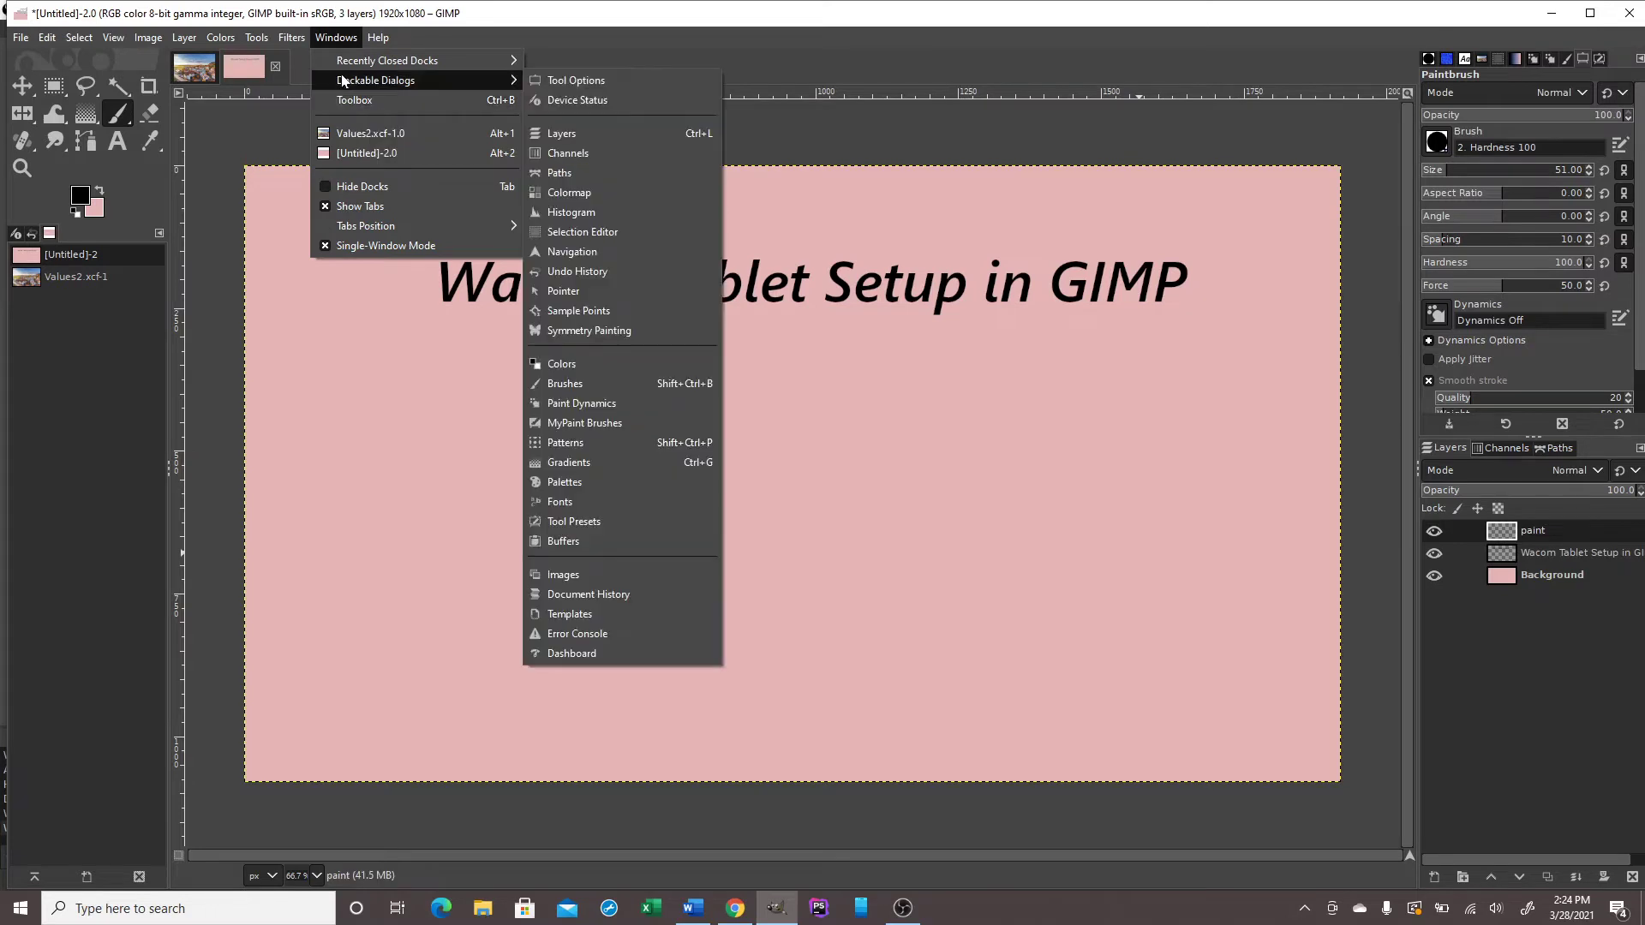
left_click(558, 86)
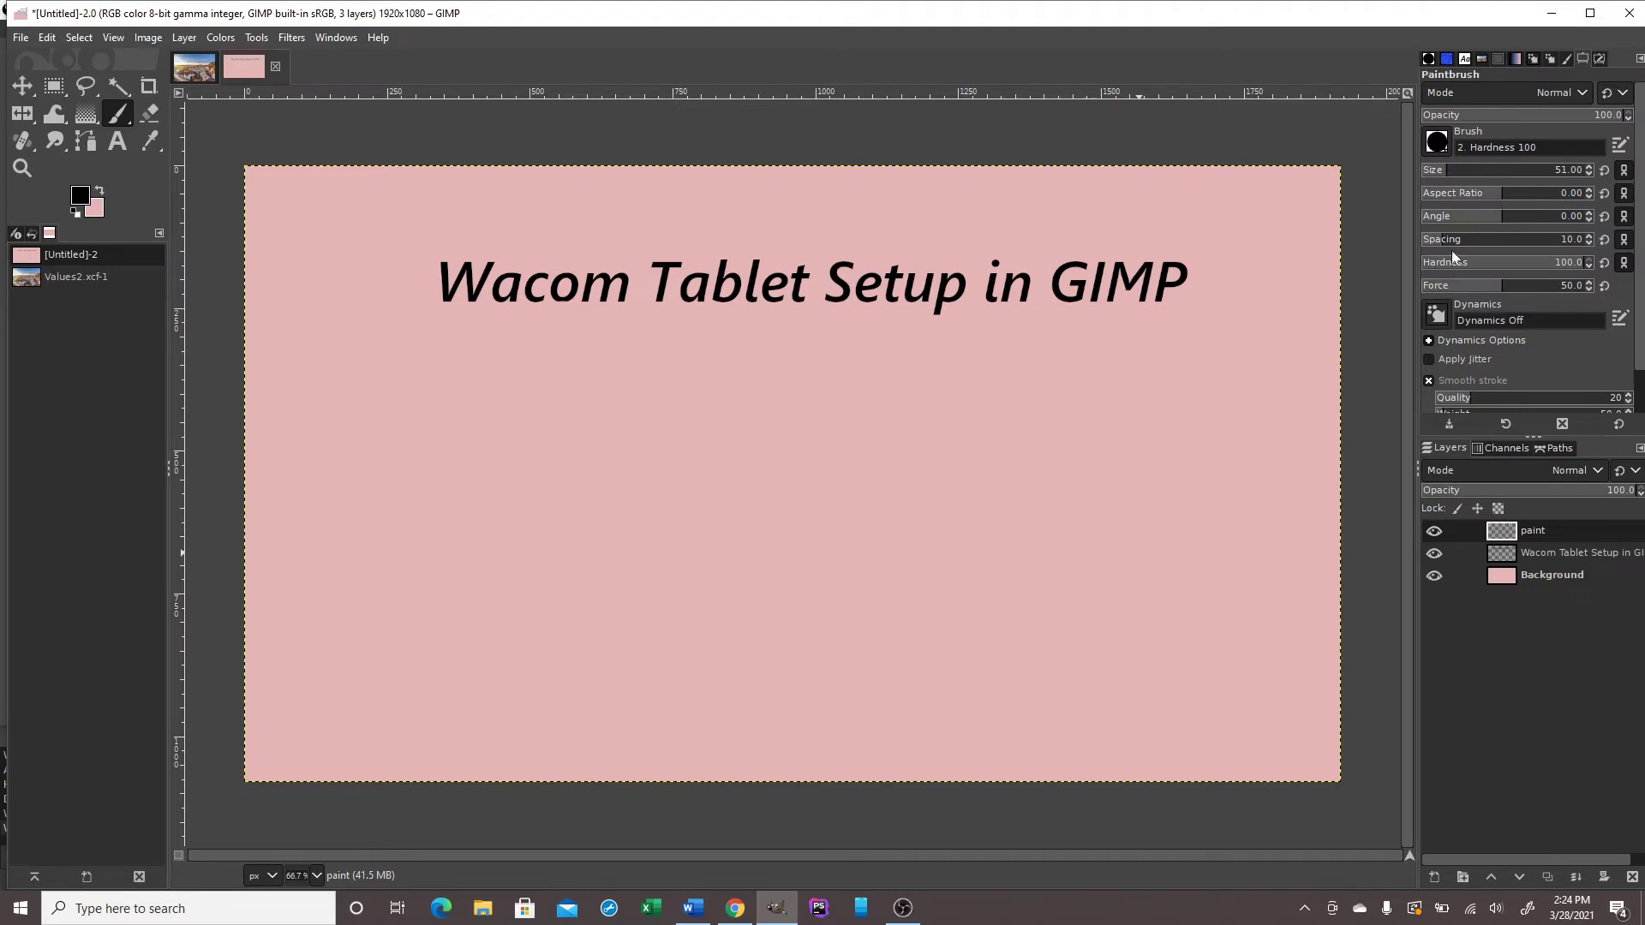
Set the Paintbrush dynamics to Pressure Opacity and handwrite a first name in black below the title on the paint layer.
left_click(1436, 314)
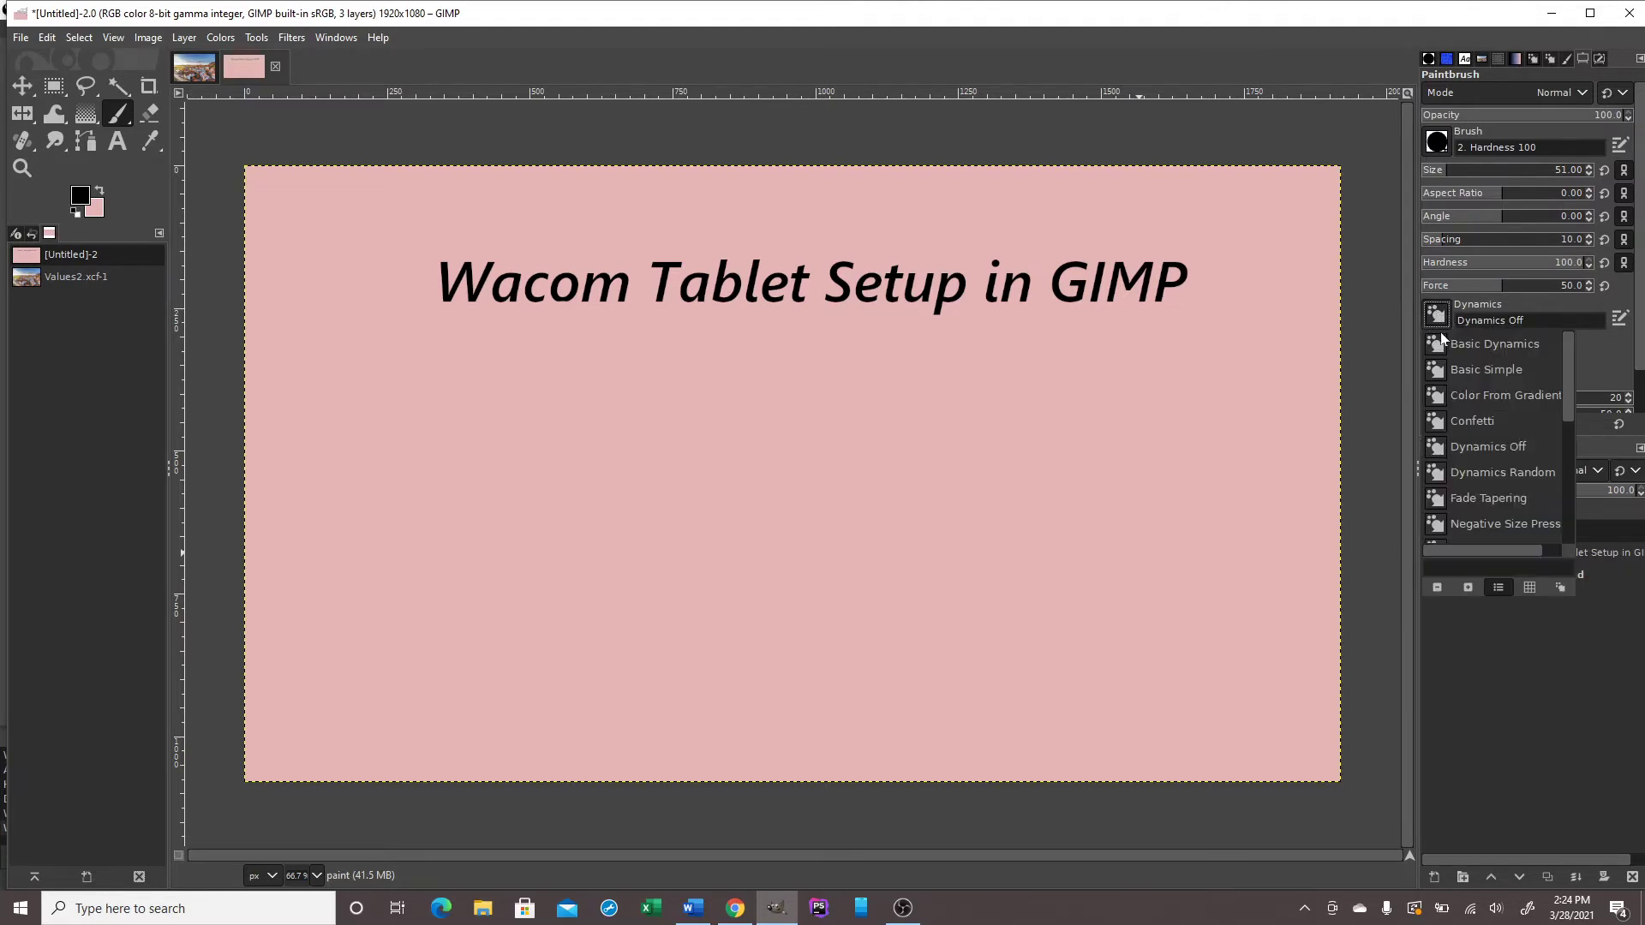
left_click_drag(1570, 403, 1564, 480)
left_click(1509, 468)
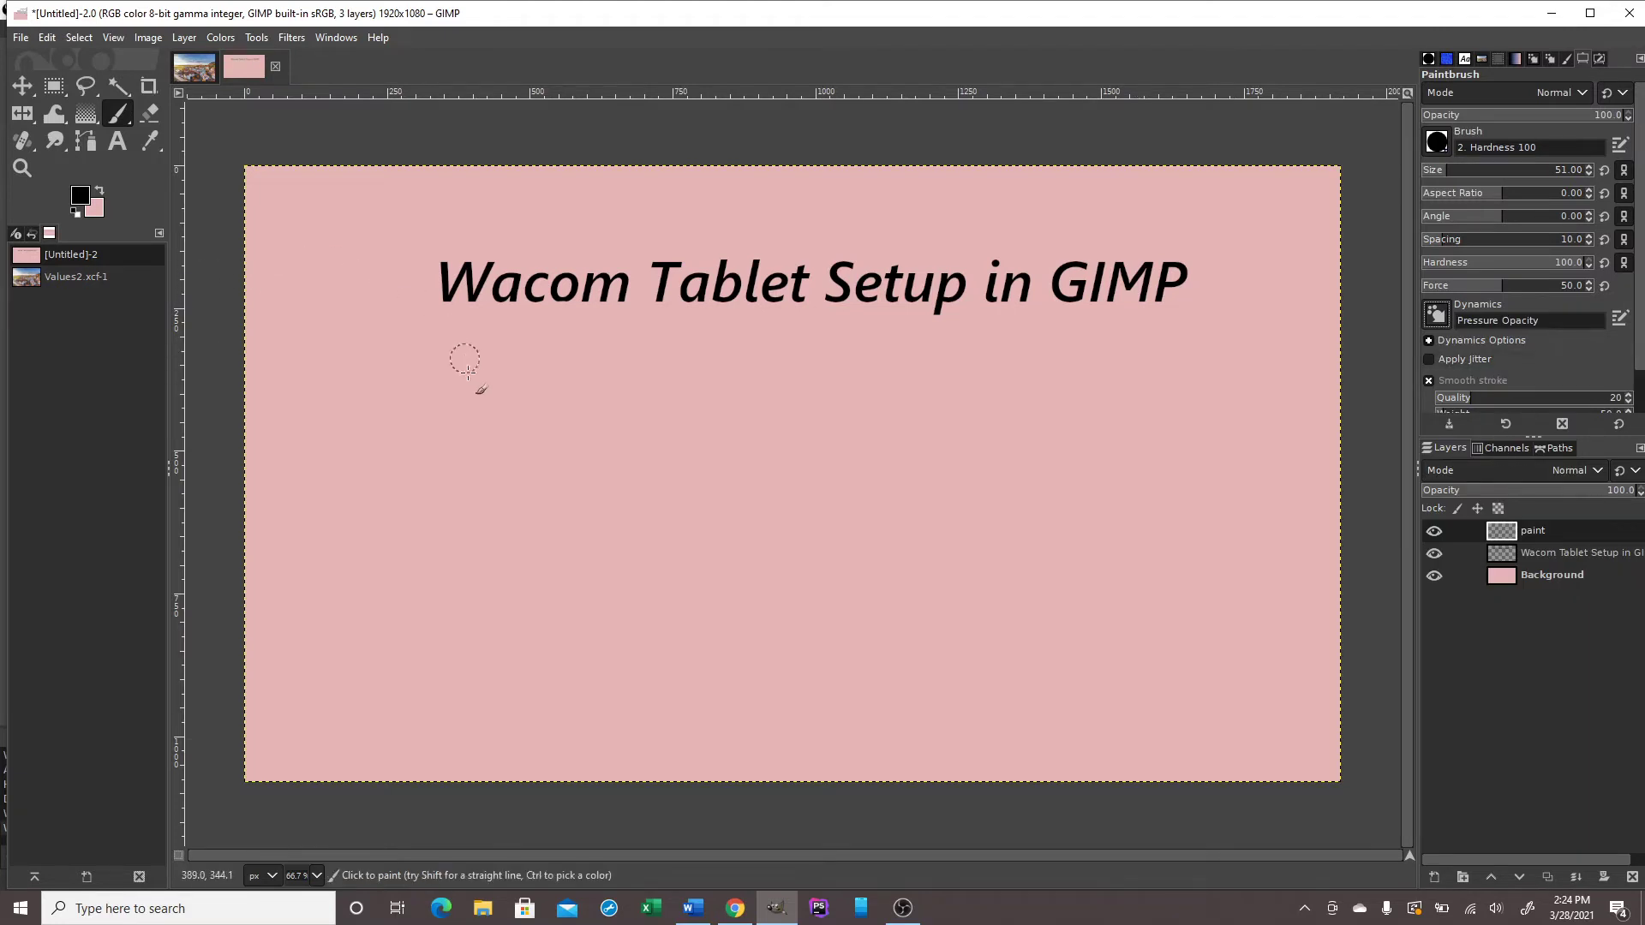
mouse_move(455, 470)
left_mouse_down()
mouse_move(469, 405)
mouse_move(433, 364)
mouse_move(399, 484)
mouse_move(459, 498)
mouse_move(472, 427)
mouse_move(504, 503)
mouse_move(575, 411)
mouse_move(589, 525)
mouse_move(697, 441)
mouse_move(705, 408)
mouse_move(698, 457)
mouse_move(773, 473)
mouse_move(742, 439)
mouse_move(793, 466)
mouse_move(801, 638)
mouse_move(879, 415)
mouse_move(845, 490)
mouse_move(970, 379)
mouse_move(935, 384)
mouse_move(1010, 499)
mouse_move(1055, 408)
mouse_move(1022, 506)
mouse_move(1047, 436)
mouse_move(1077, 519)
left_mouse_up()
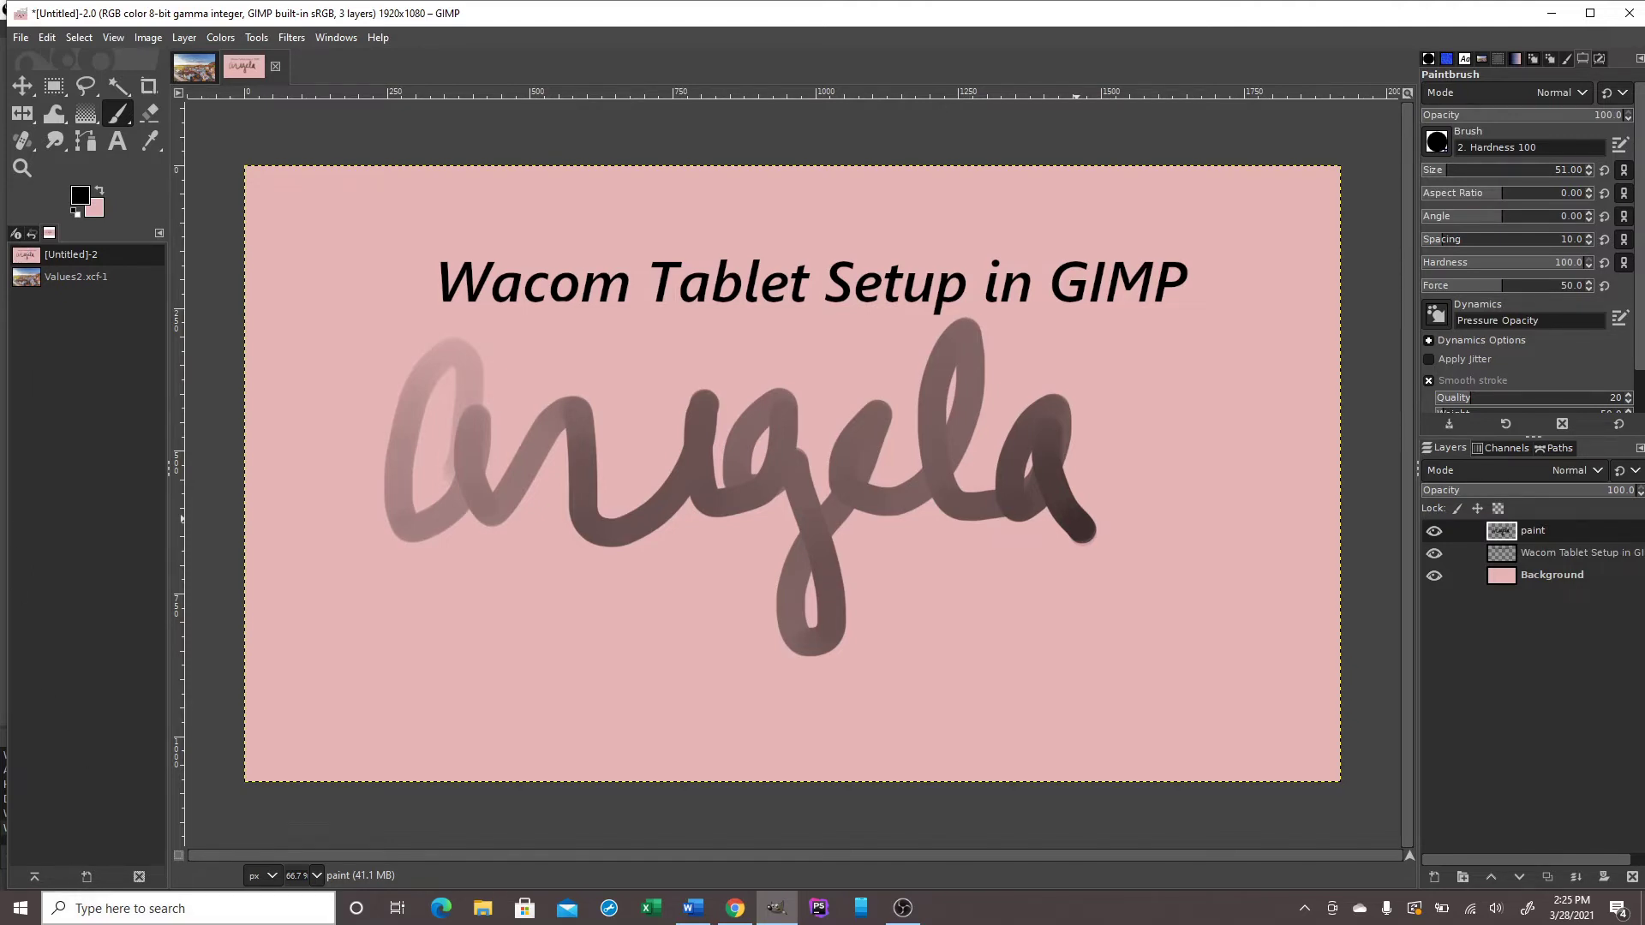
Find the Wacom Tablet Properties app through Windows search and open it.
left_click(155, 910)
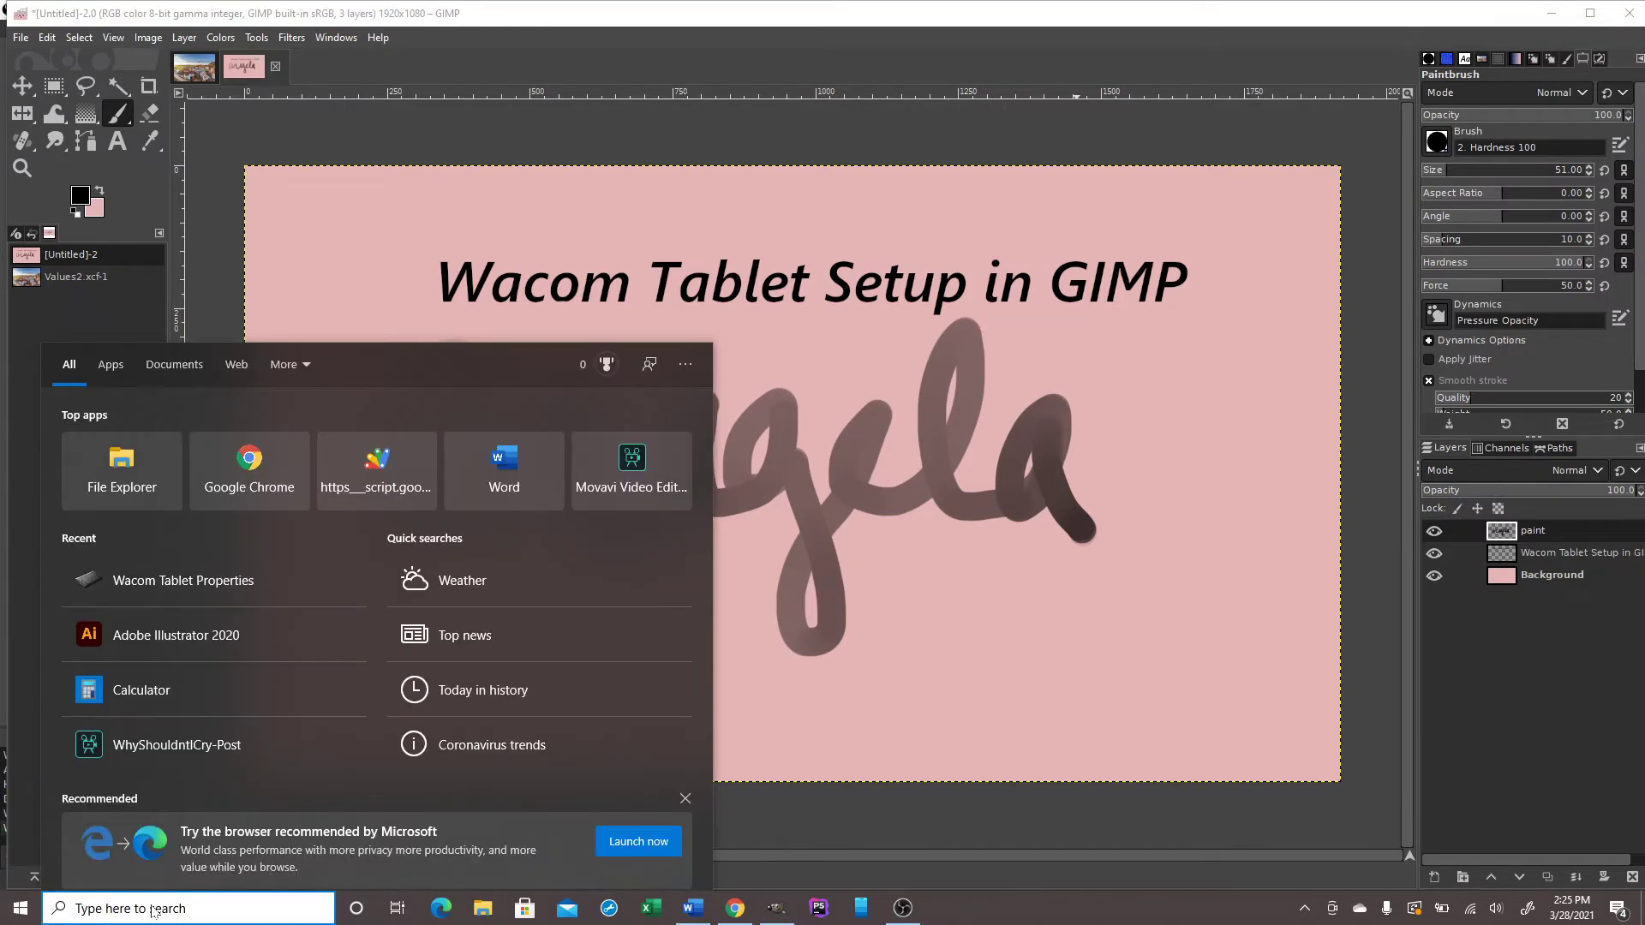
type("Wa")
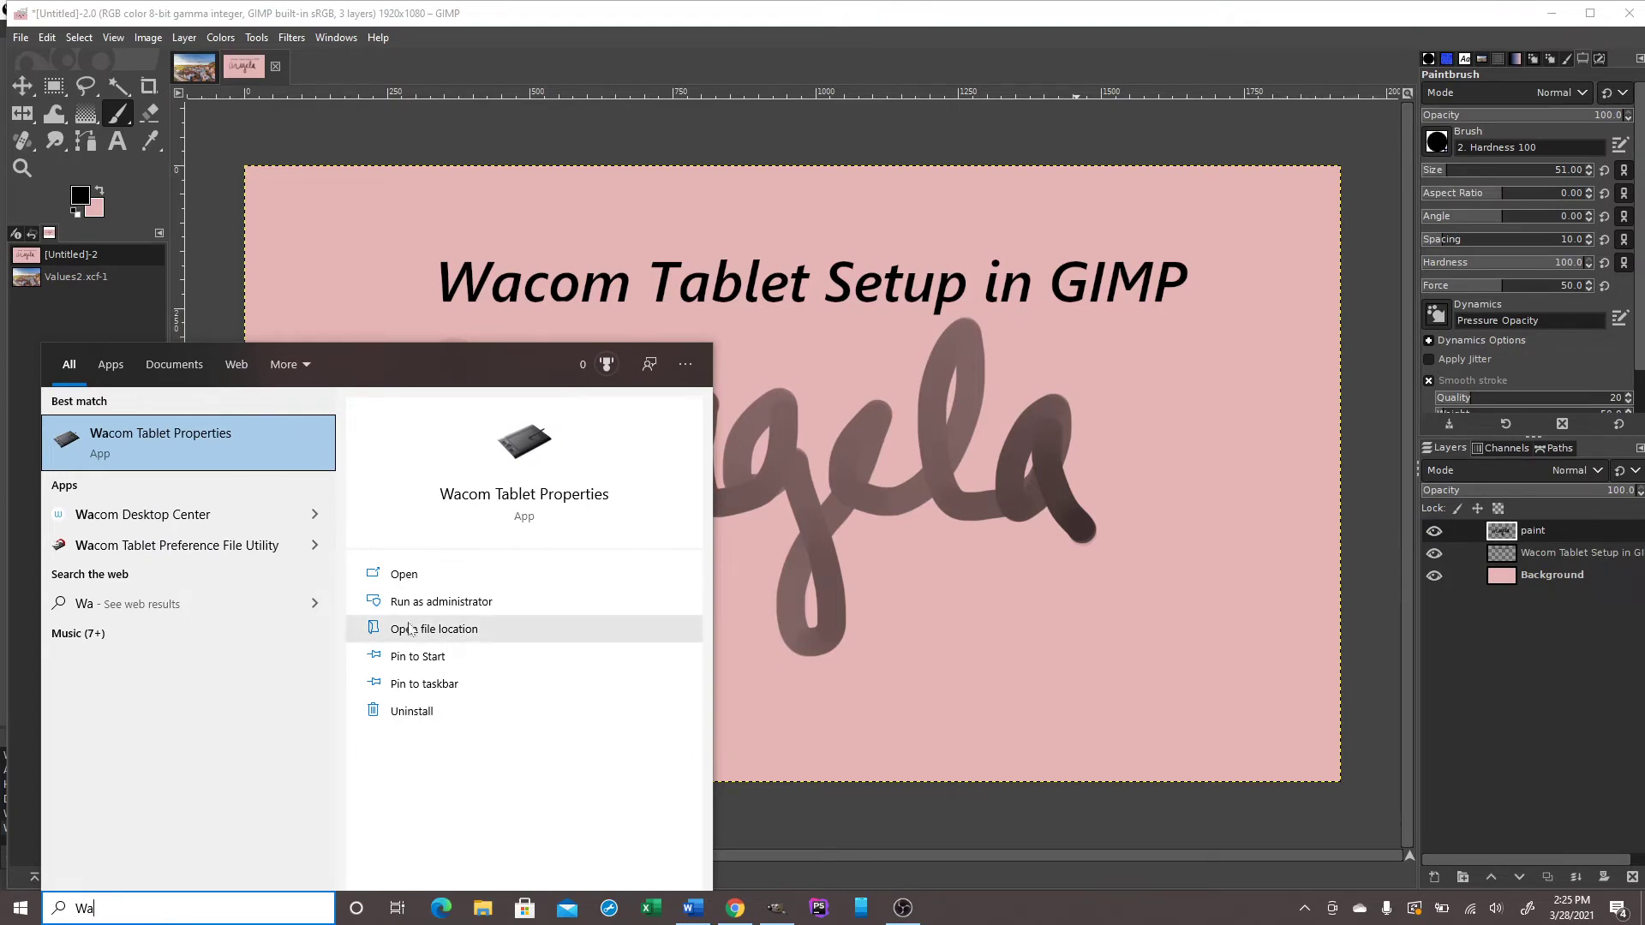
left_click(417, 582)
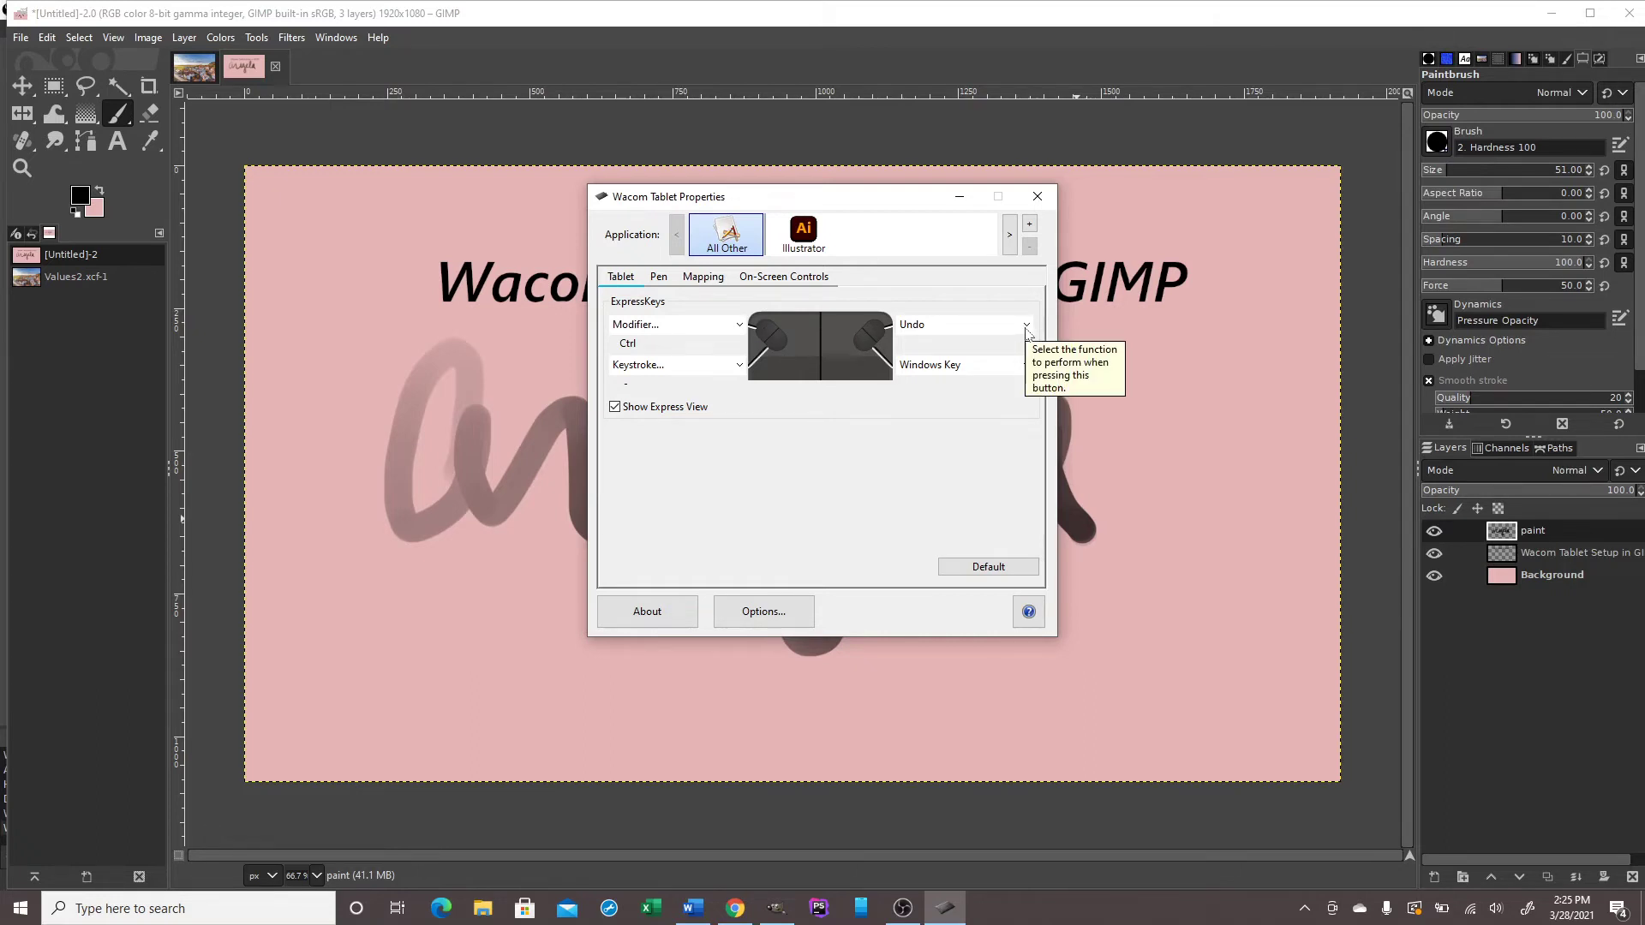
Assign the keyboard function Undo to the tablet's upper-right ExpressKey for all other applications.
left_click(1024, 333)
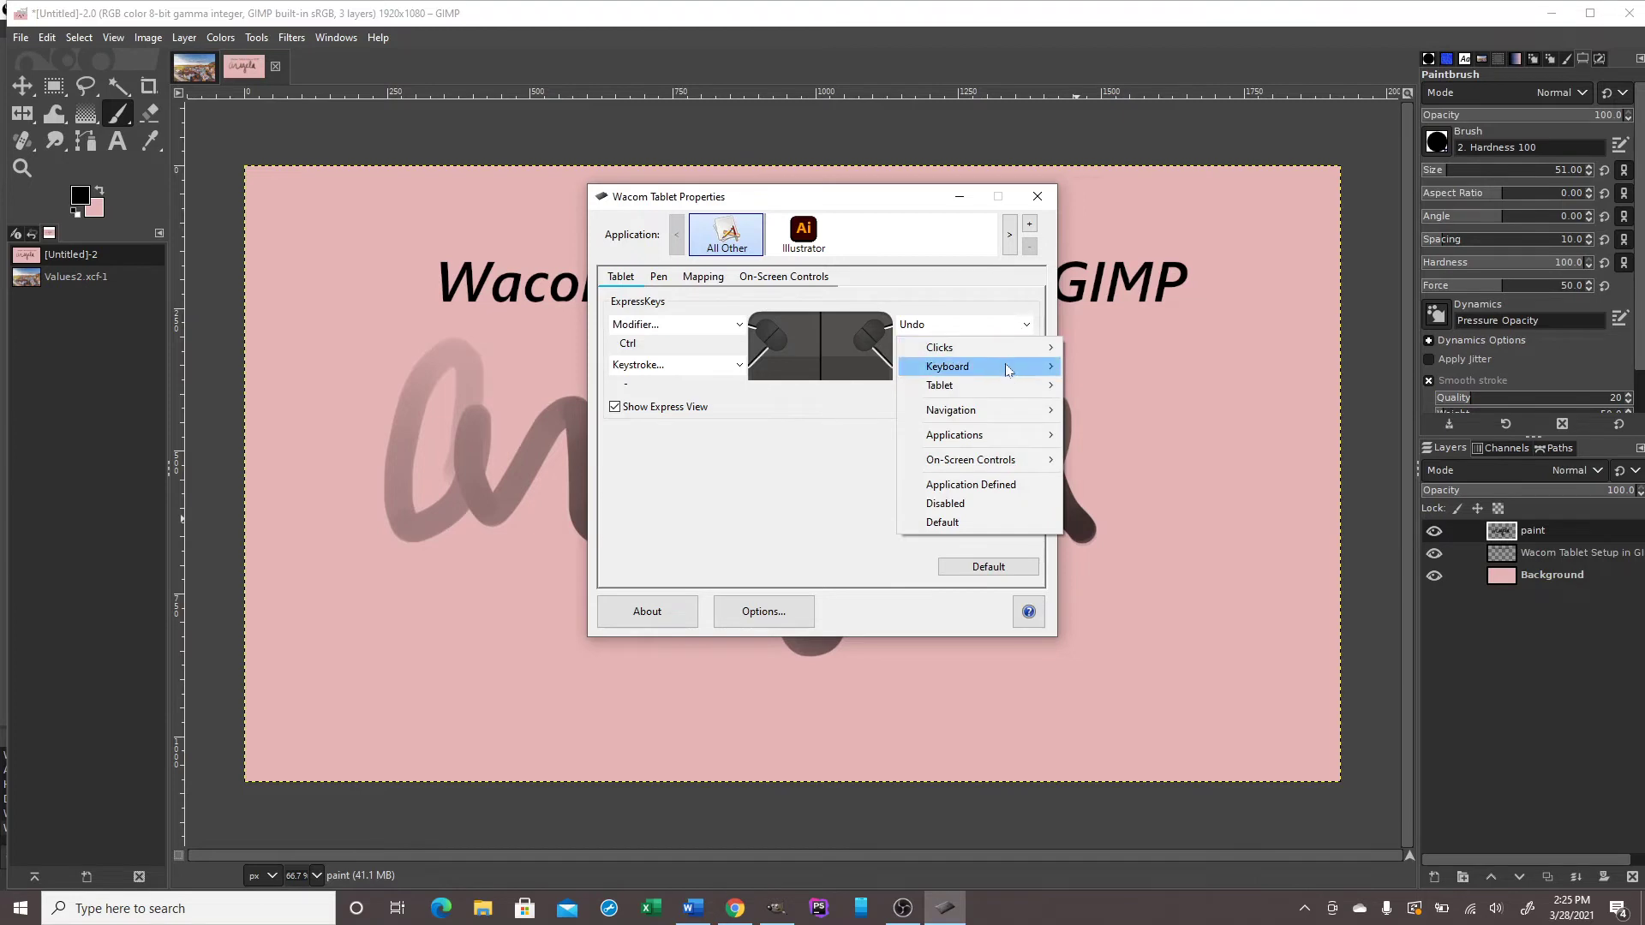
mouse_move(1007, 370)
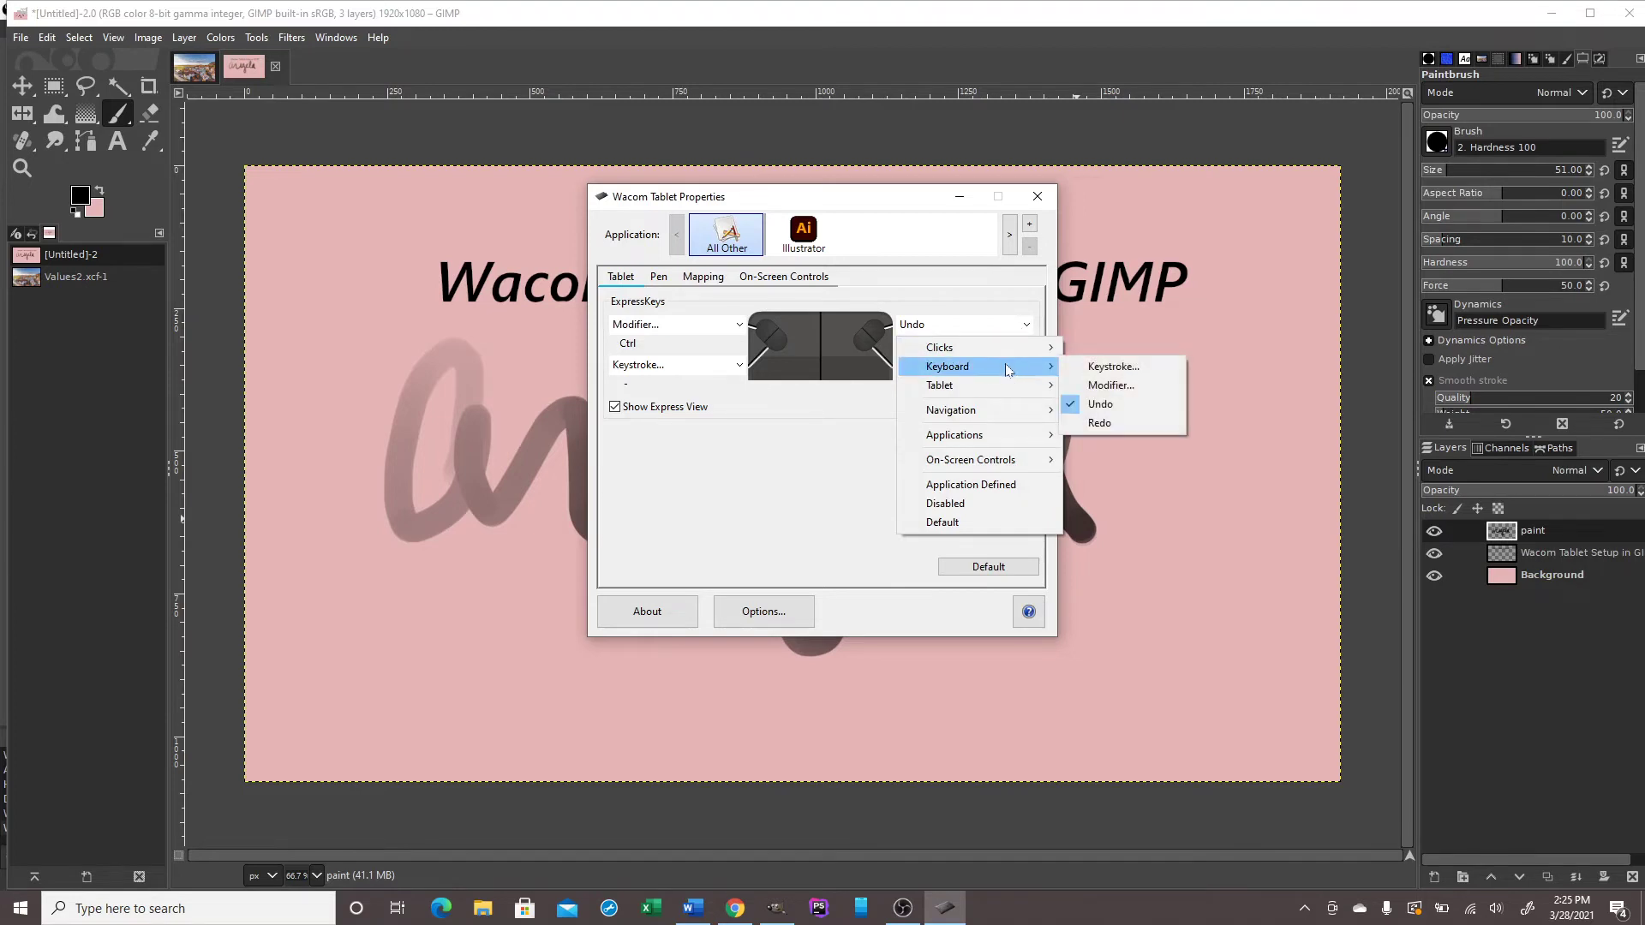
left_click(1090, 406)
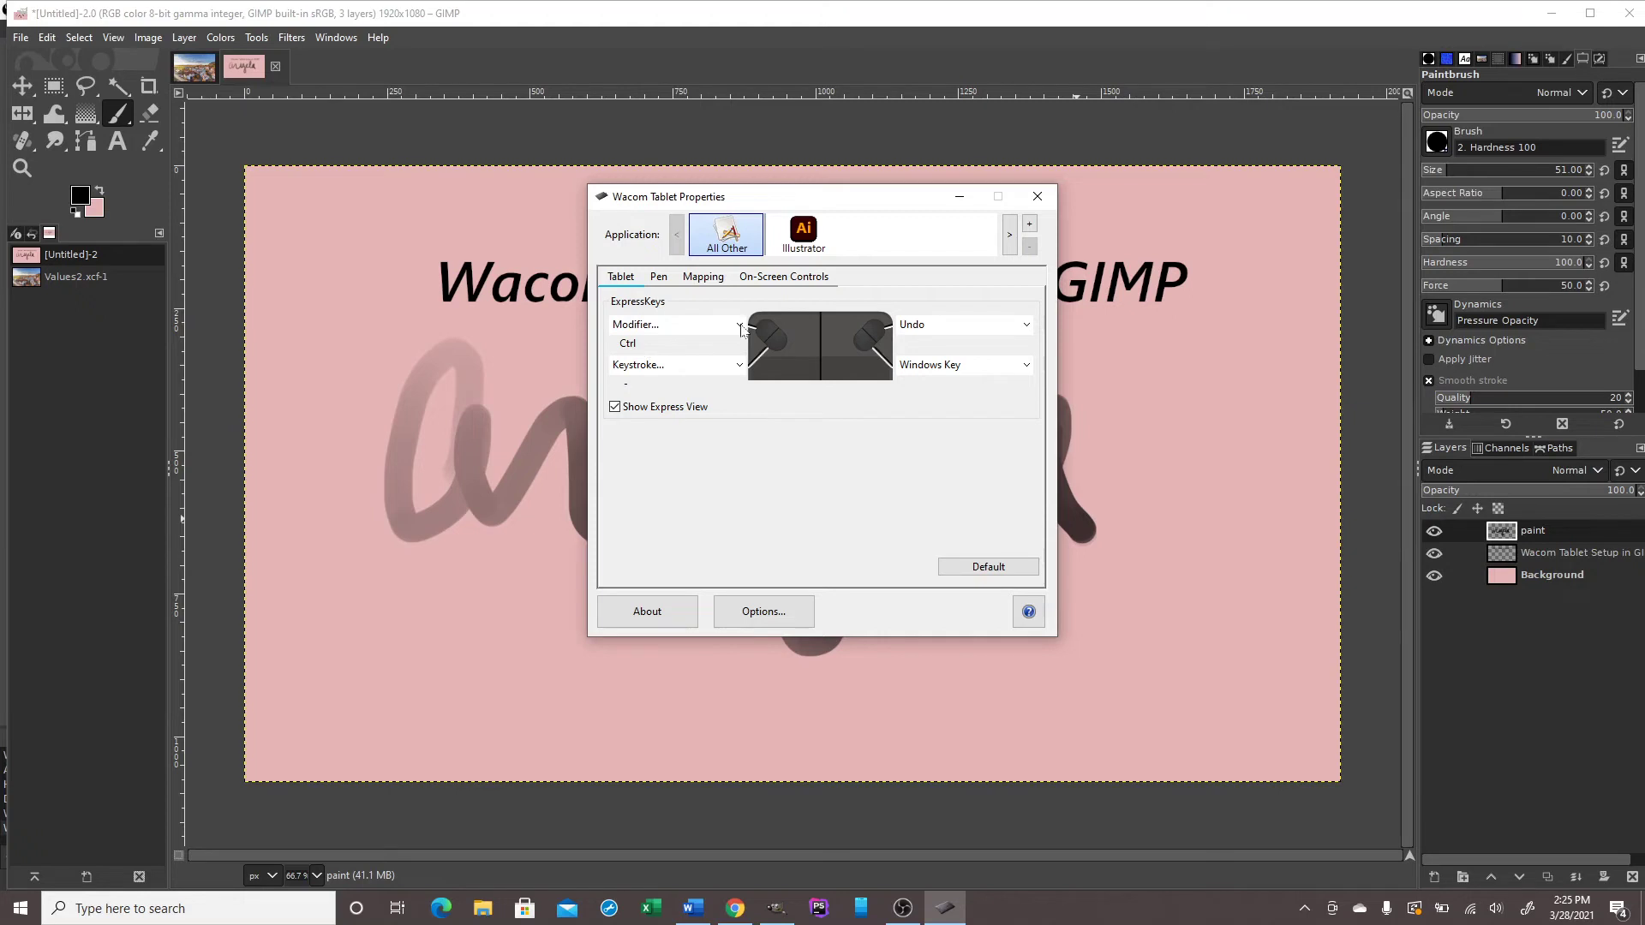
Assign the Ctrl modifier to the tablet's upper-left ExpressKey.
left_click(740, 325)
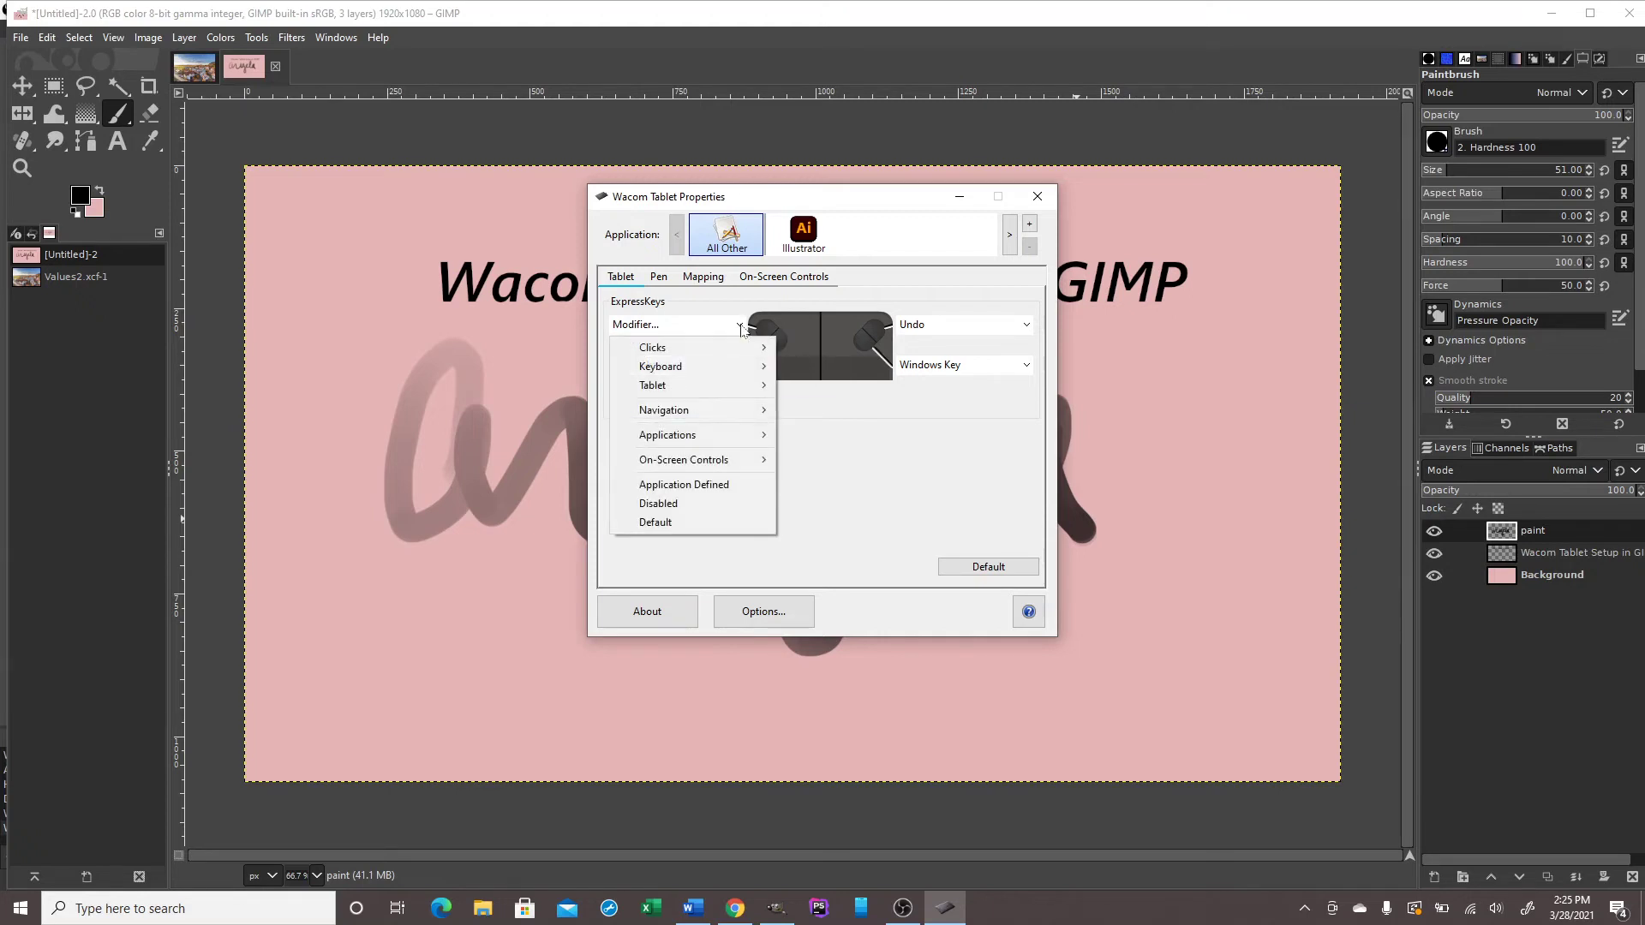
mouse_move(731, 375)
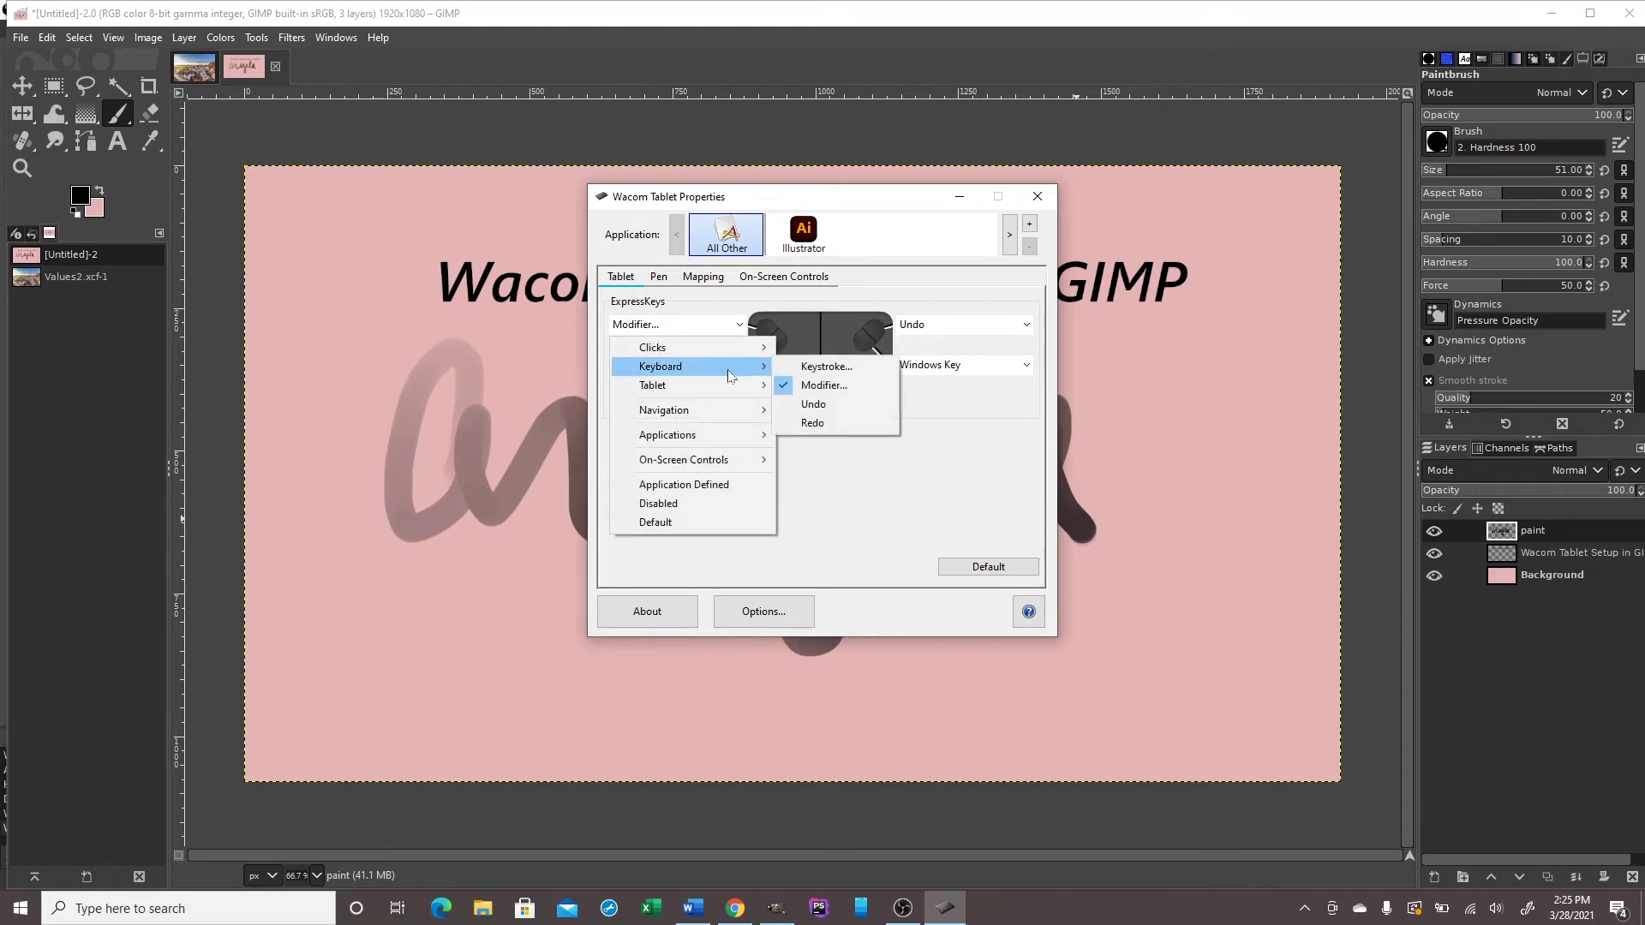
left_click(822, 385)
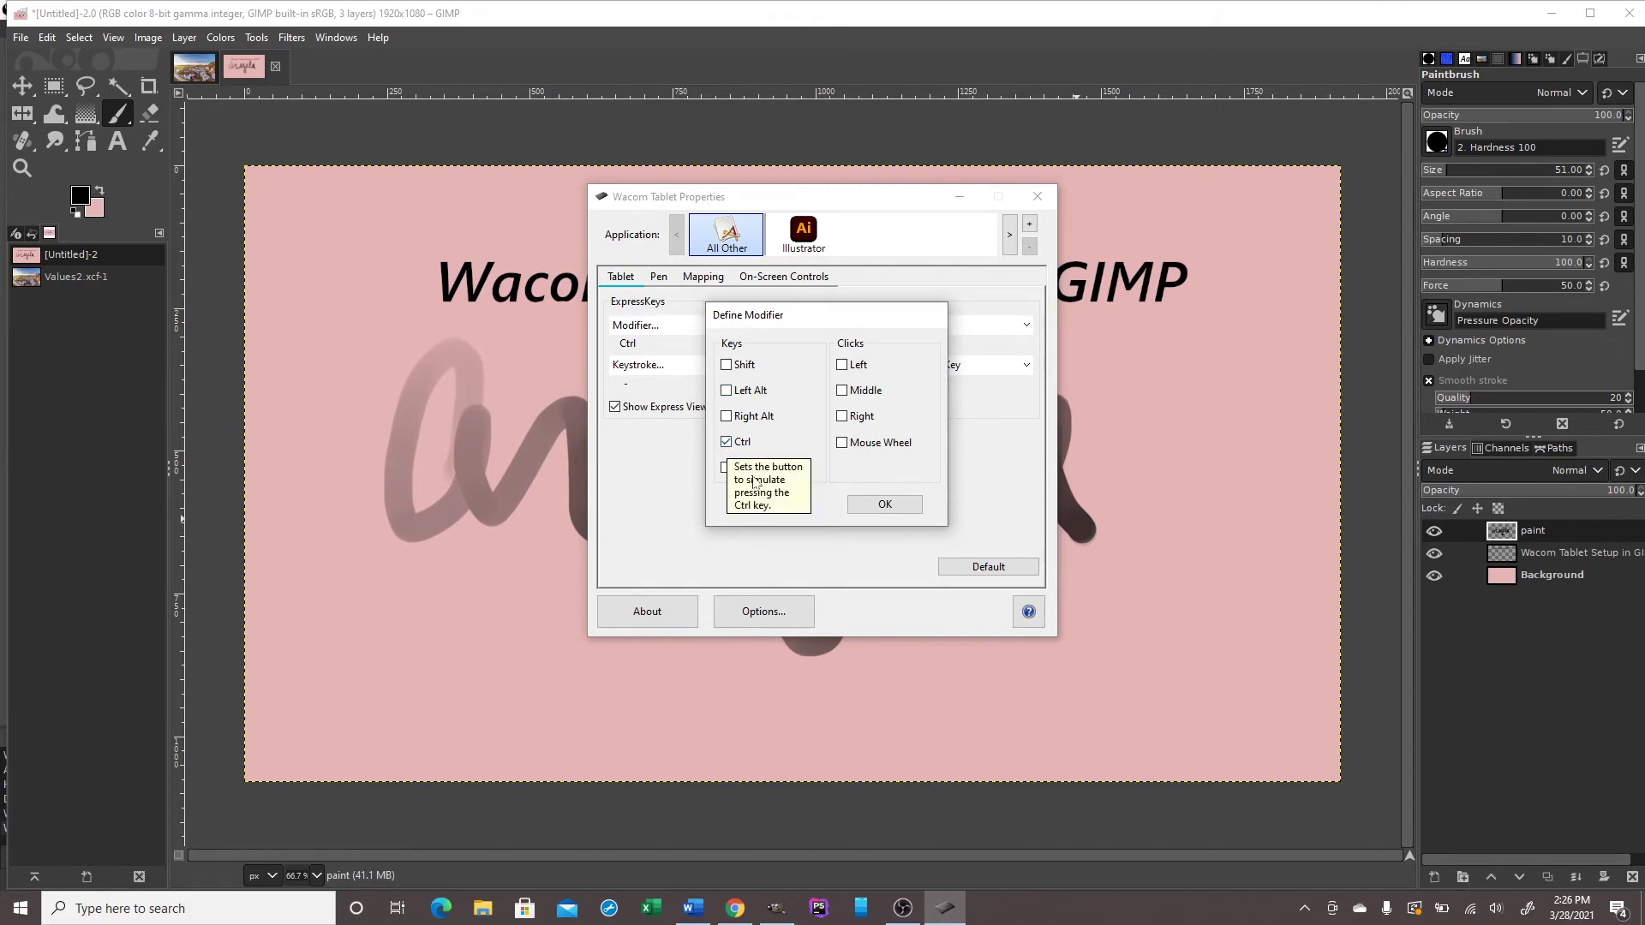
left_click(872, 504)
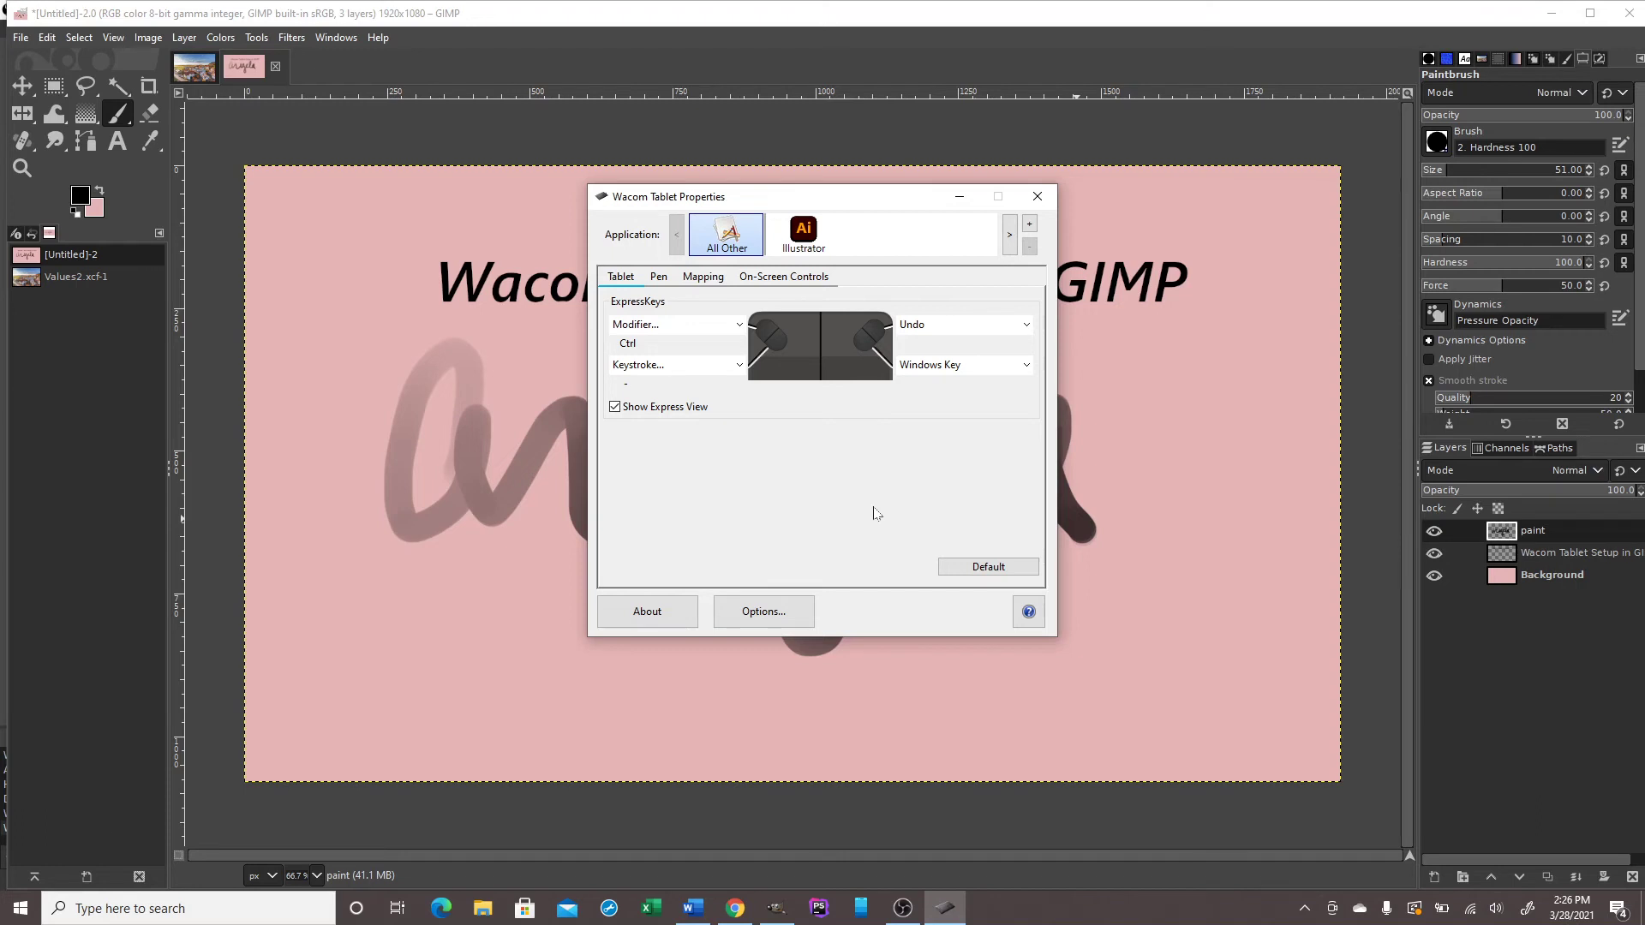
Examine the pen settings and the functions available for its upper side button, and close Wacom Tablet Properties.
left_click(659, 278)
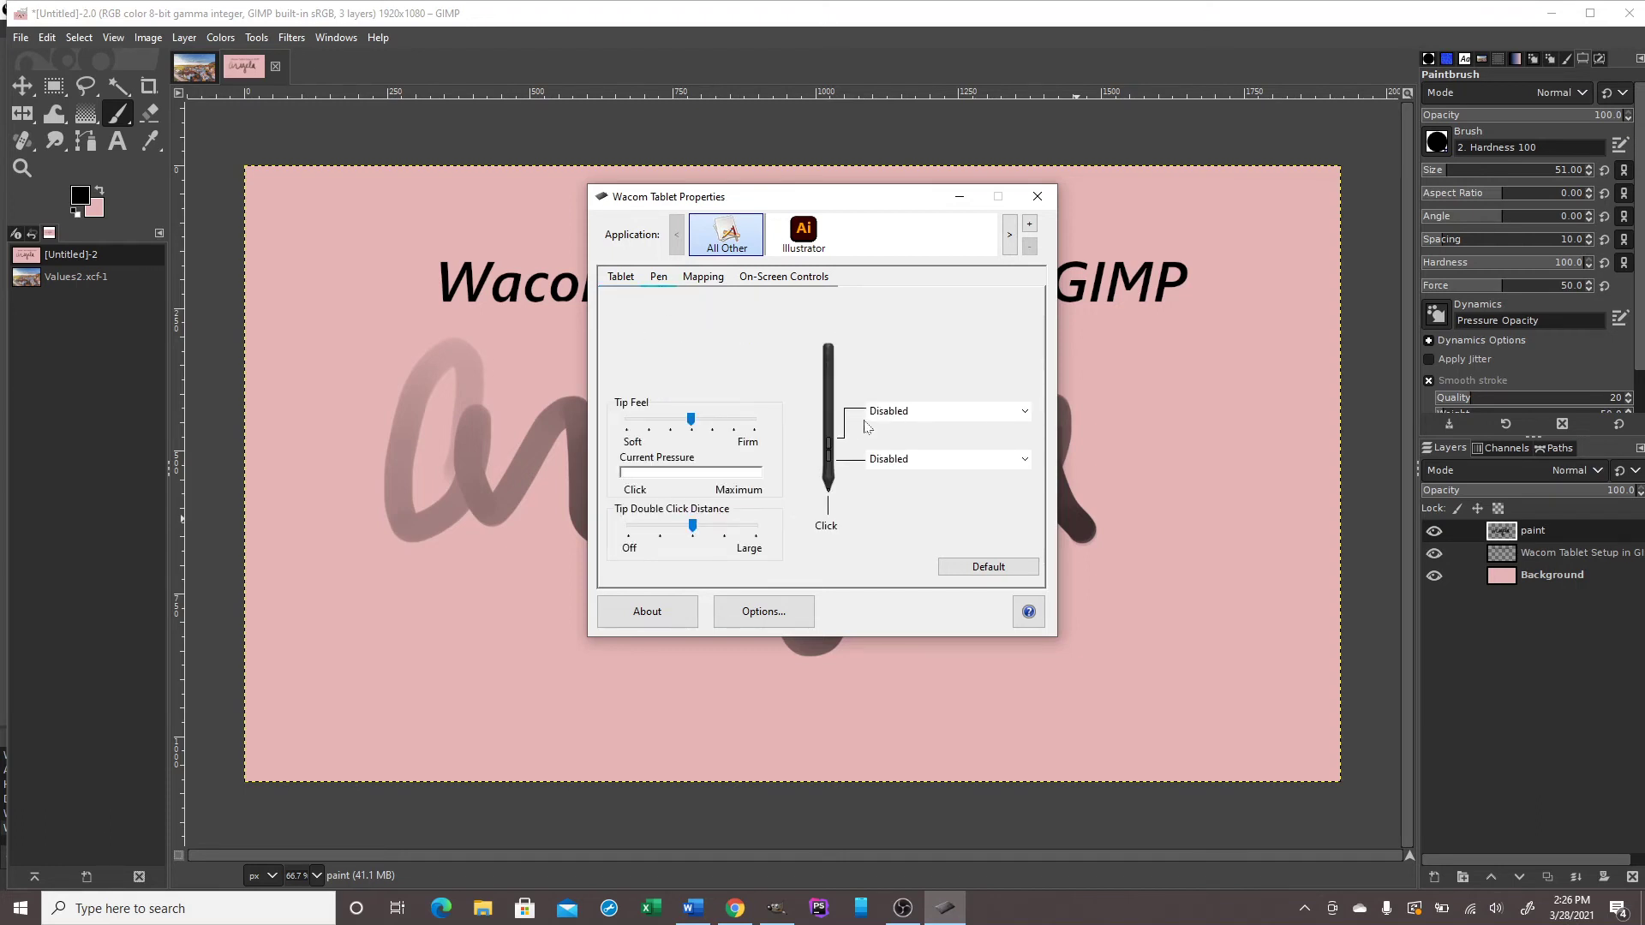
left_click(1022, 419)
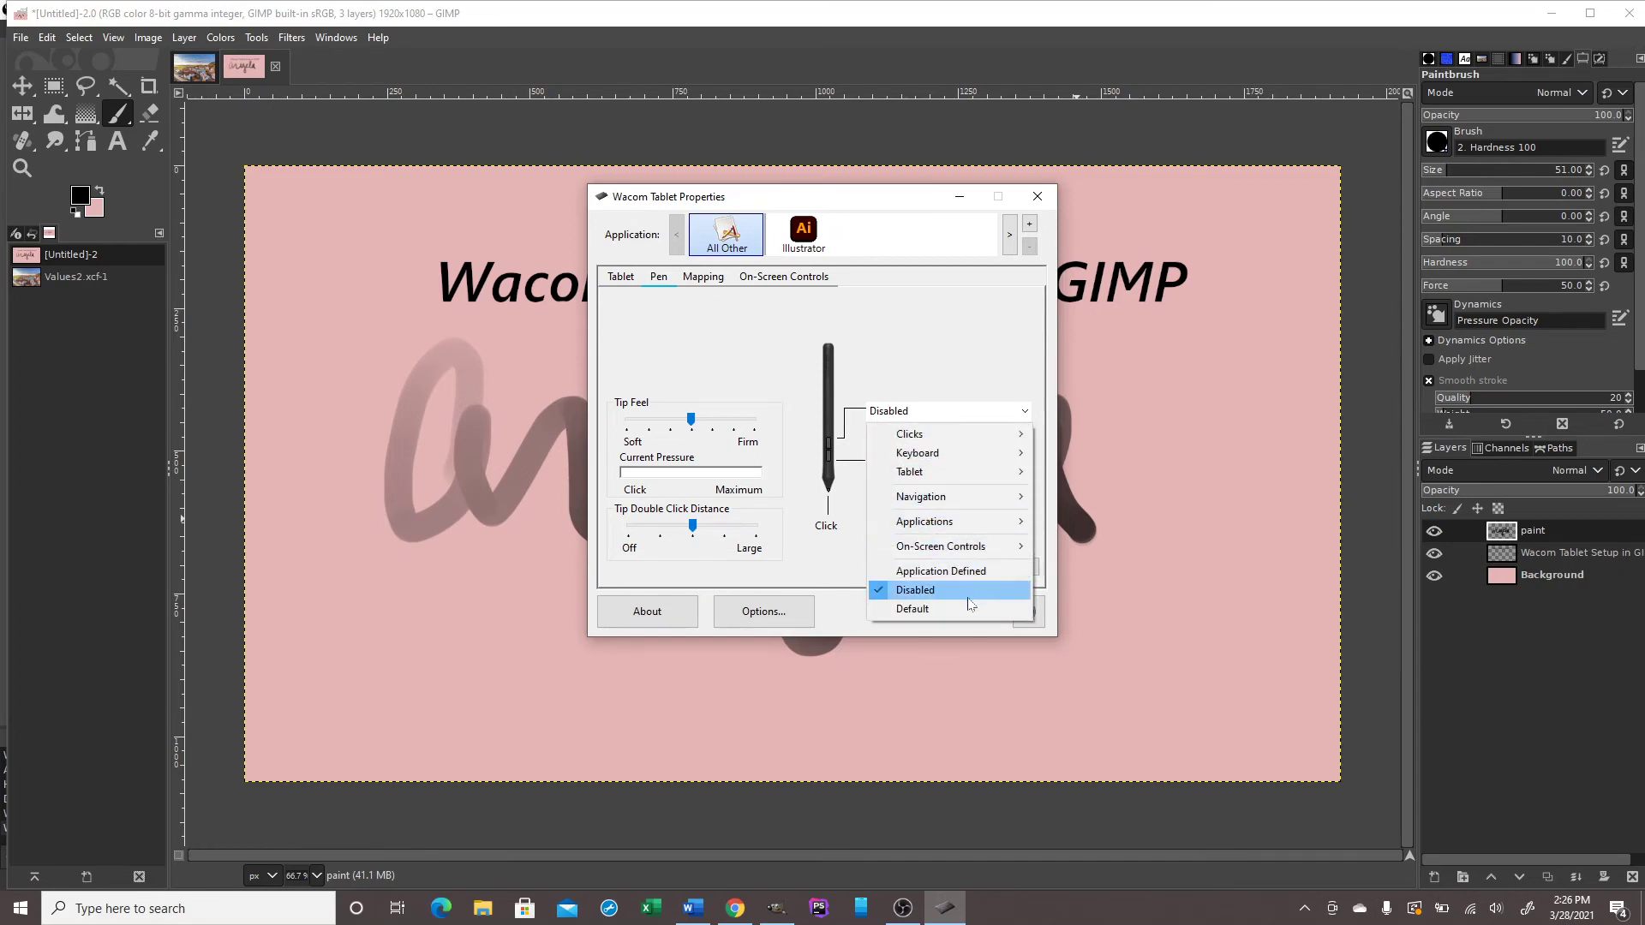
left_click(965, 375)
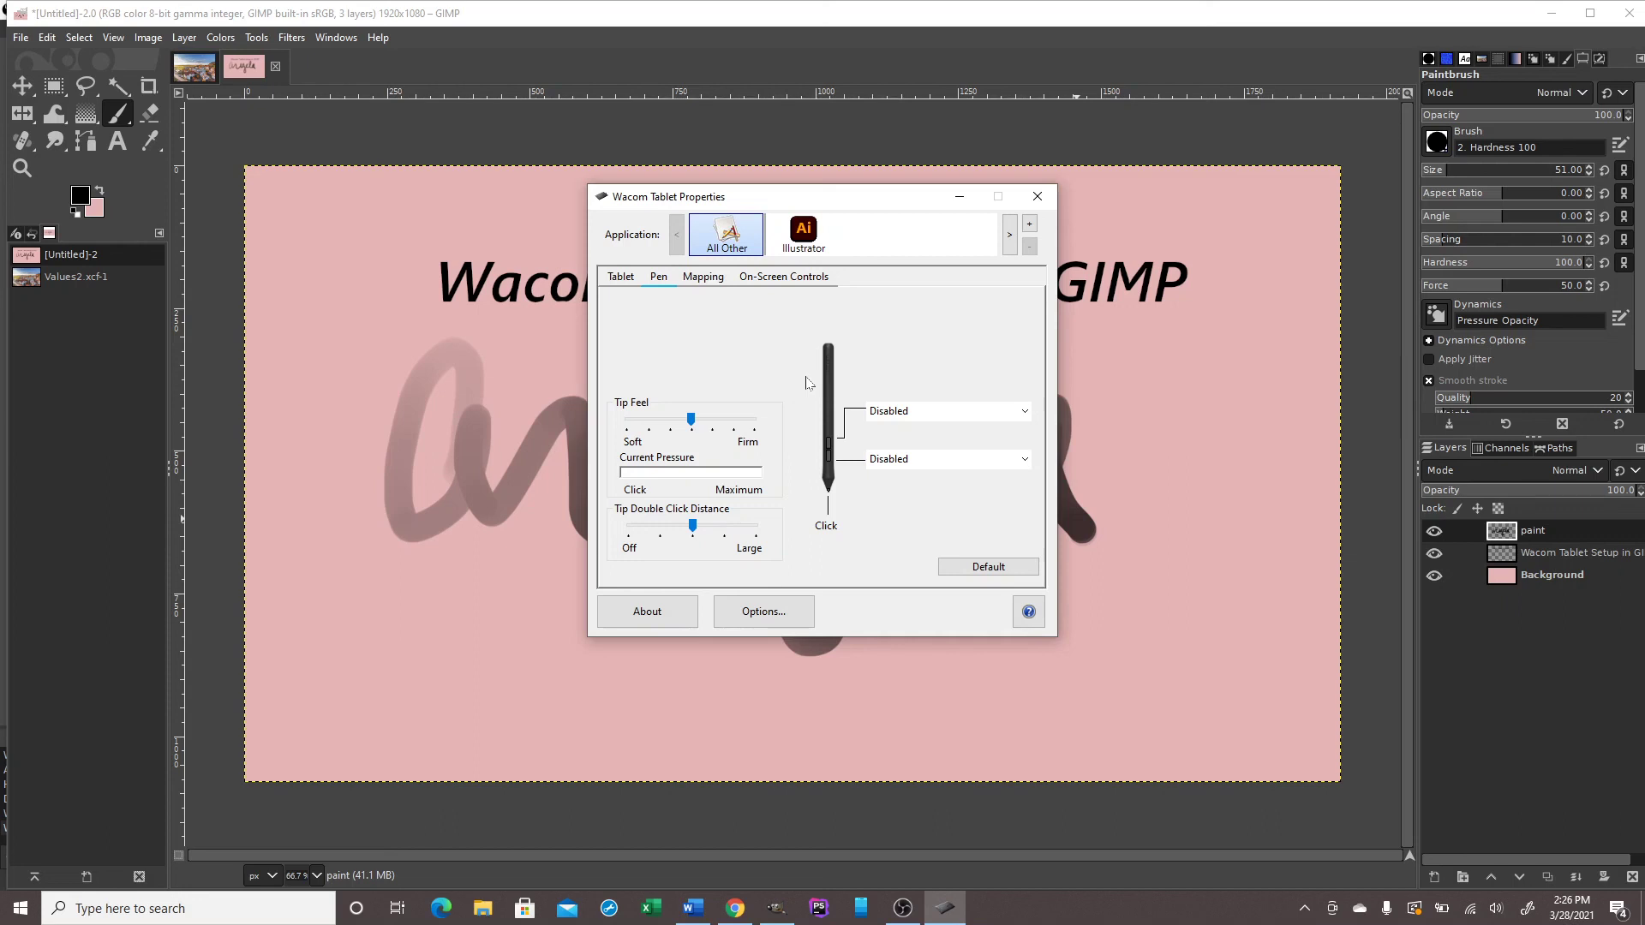
key("alt+F4")
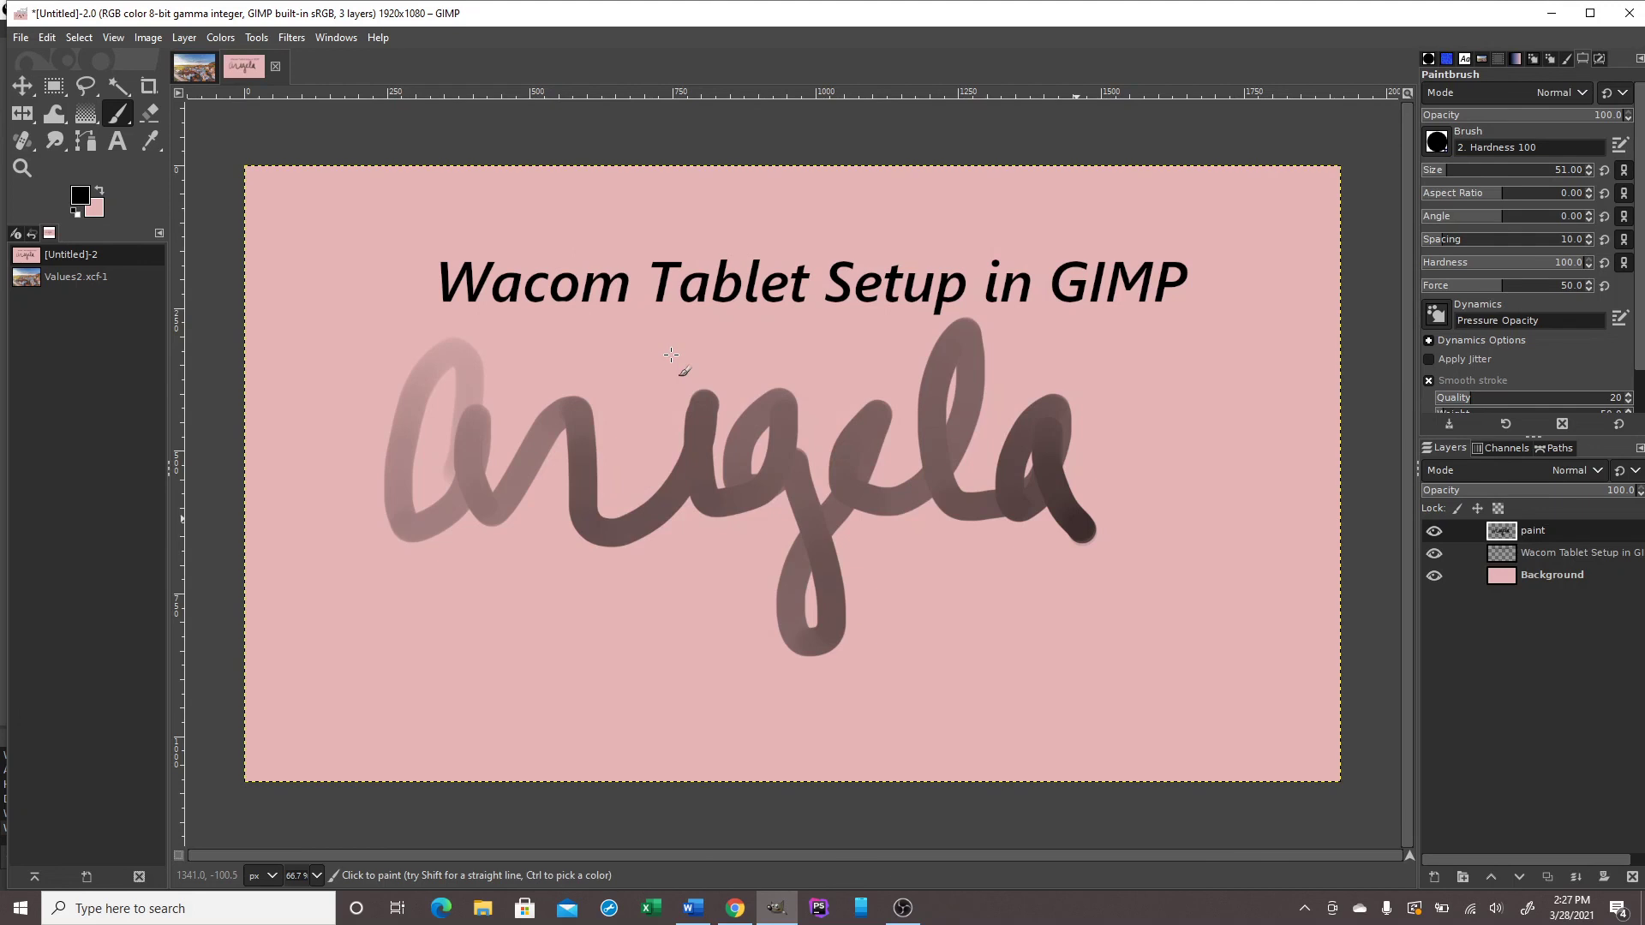